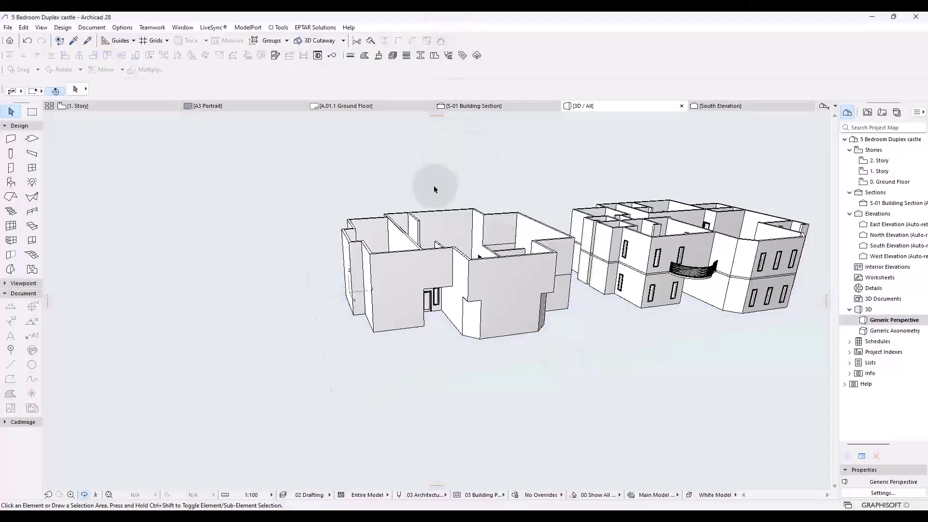
Orbit the 3D model and zoom in on the left block of the duplex
left_click_drag(404, 265, 454, 247)
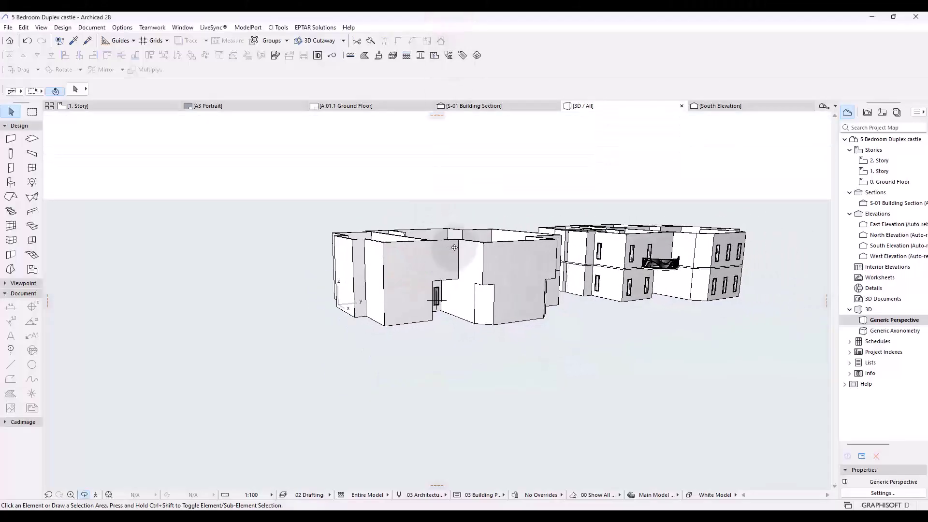
scroll(453, 232, "up", 3)
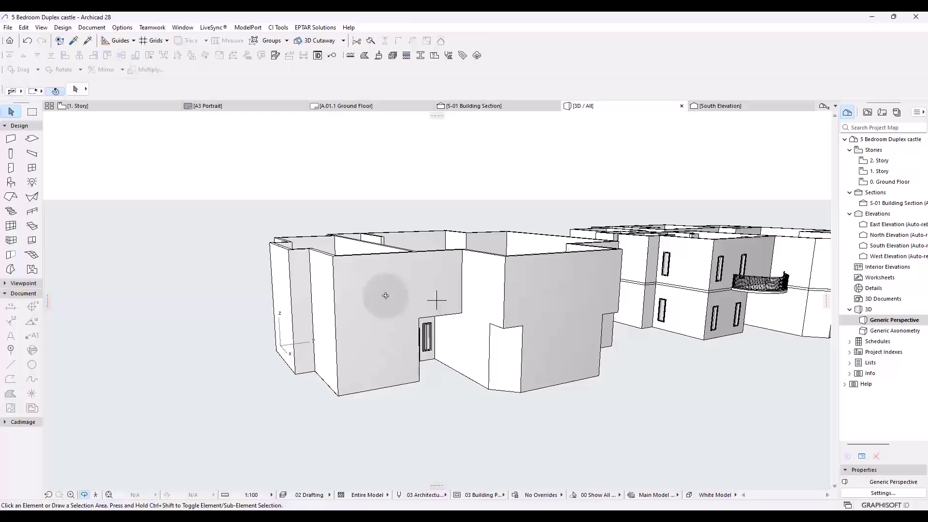
View the reference render with the circled corner window at 157% zoom, then return to the Archicad model
left_click(340, 331)
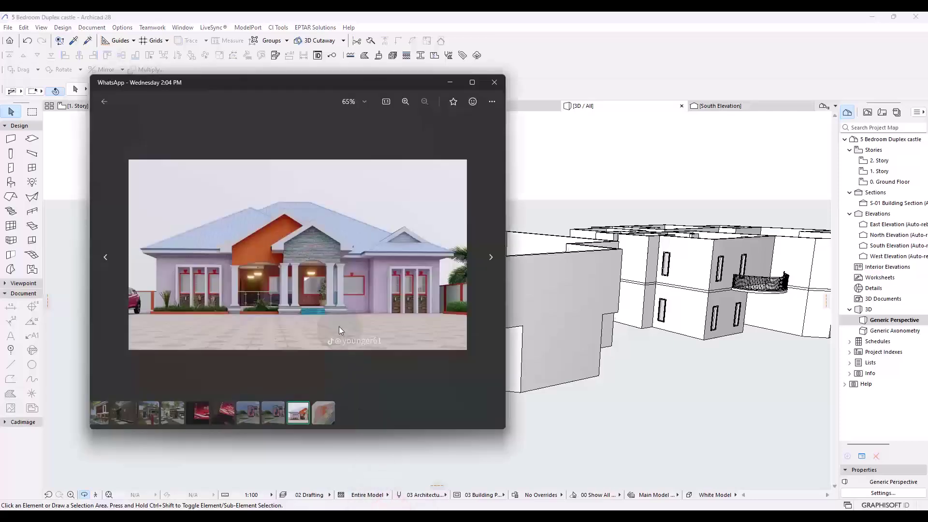
left_click(110, 259)
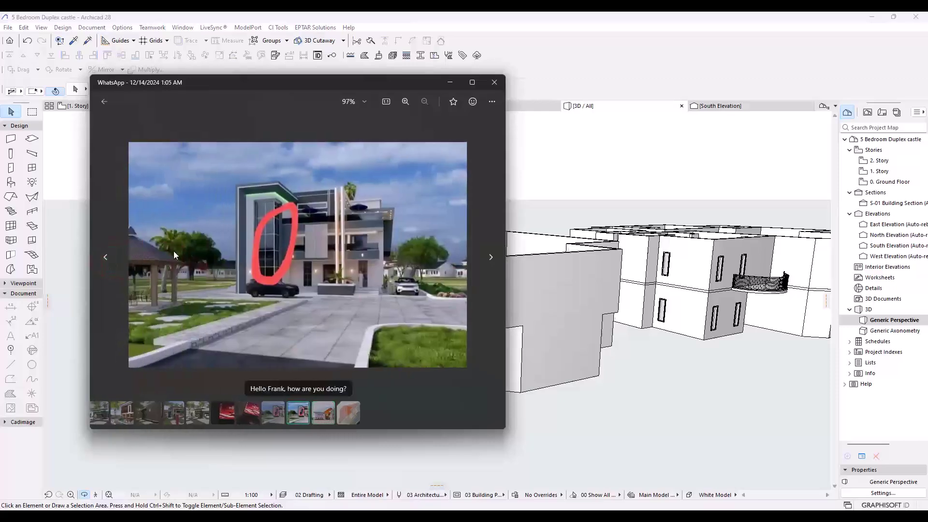
scroll(304, 210, "up", 3)
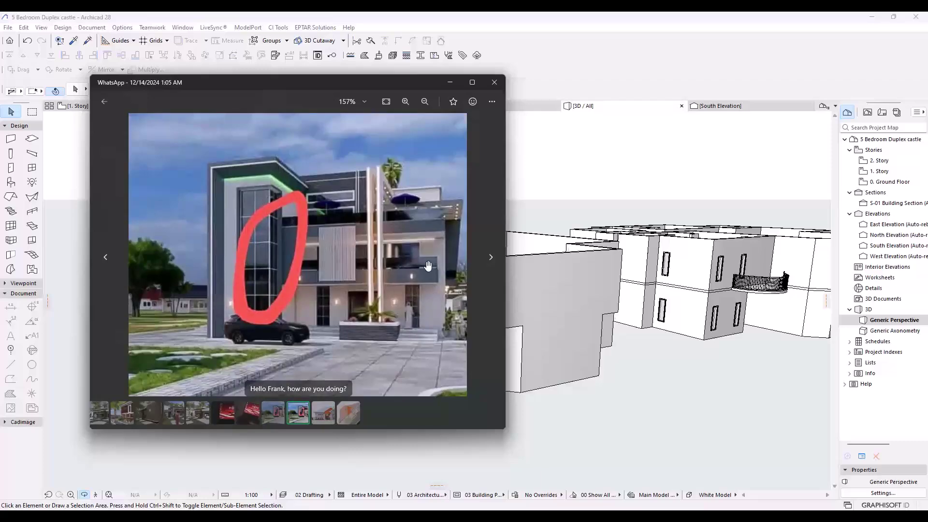
left_click(559, 222)
left_click_drag(493, 273, 380, 278)
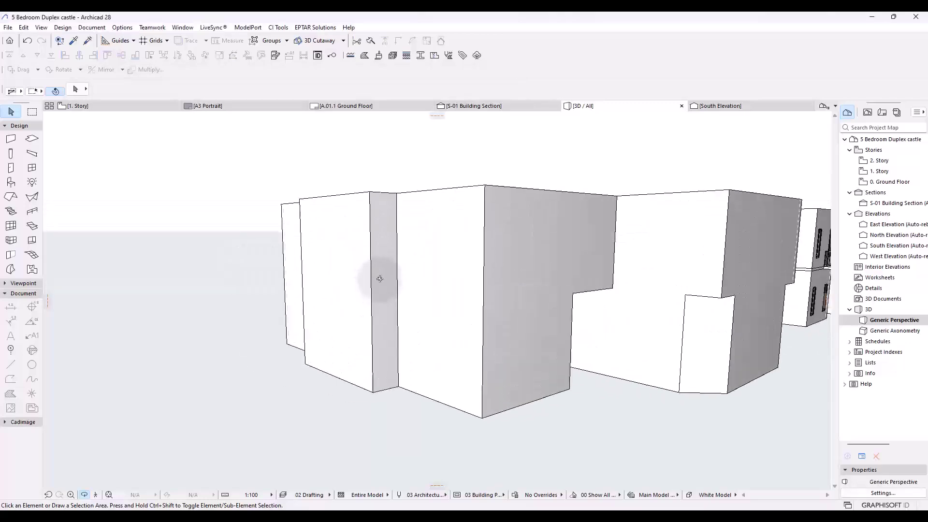
left_click_drag(437, 265, 451, 290)
mouse_move(500, 516)
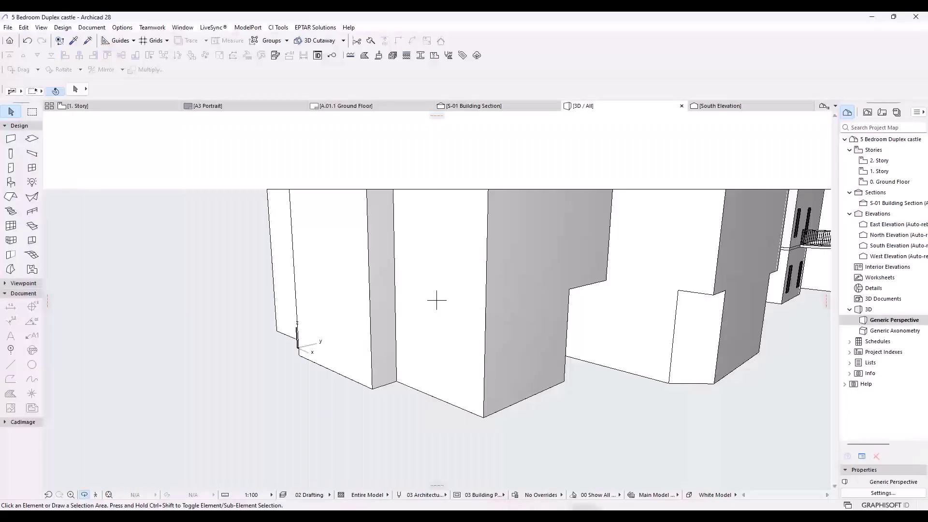
mouse_move(585, 516)
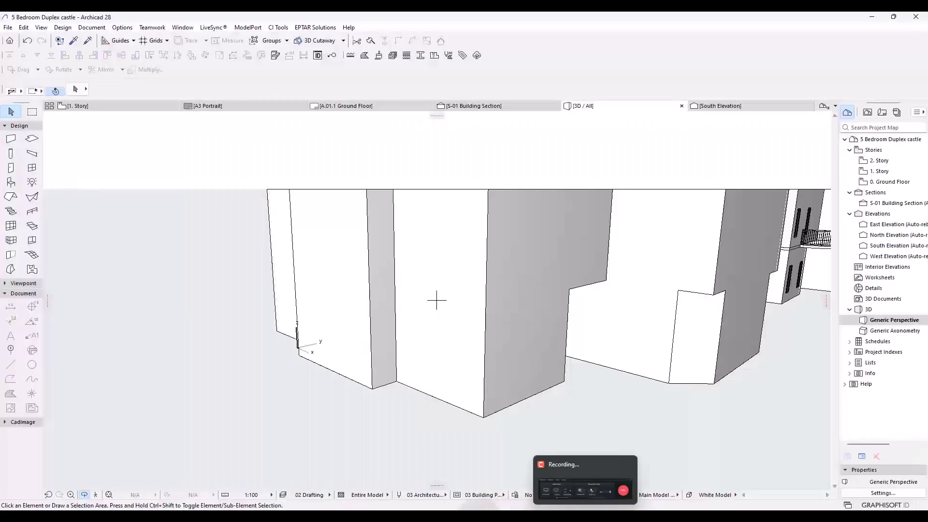
left_click(483, 516)
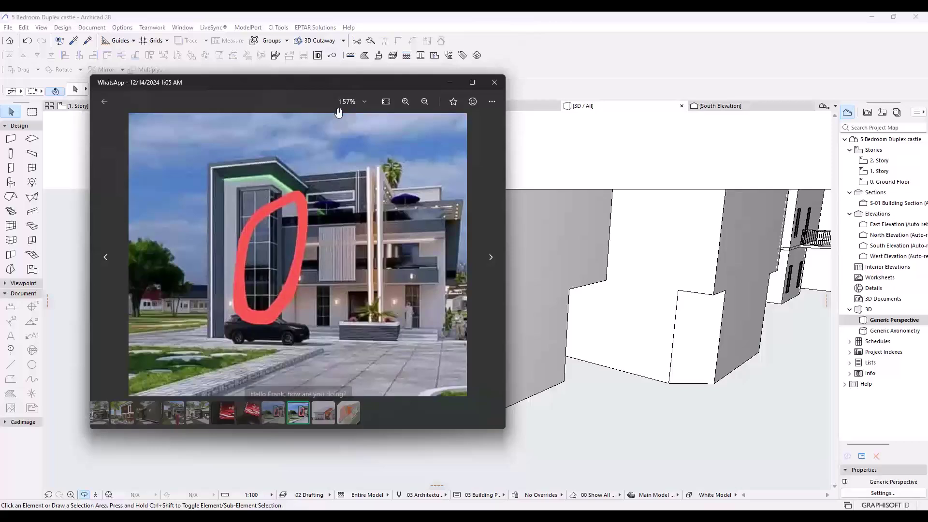
left_click(349, 15)
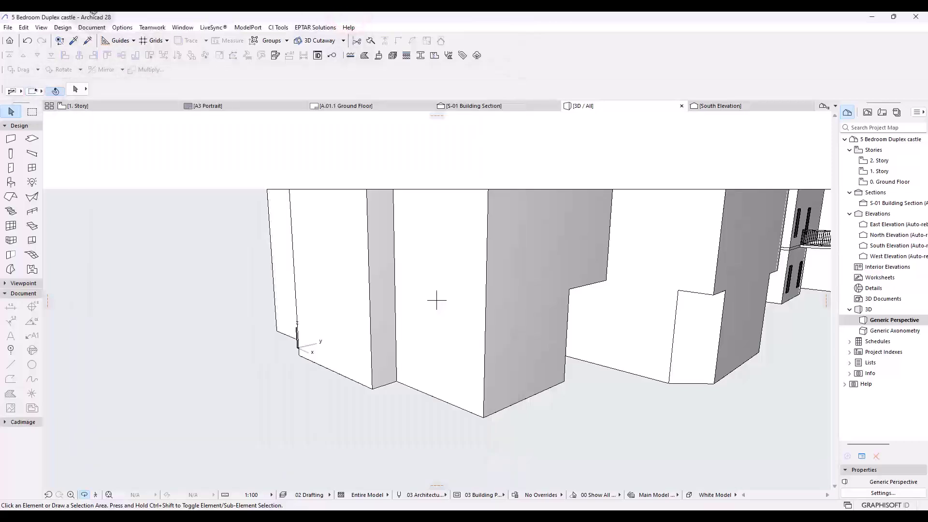
left_click(32, 112)
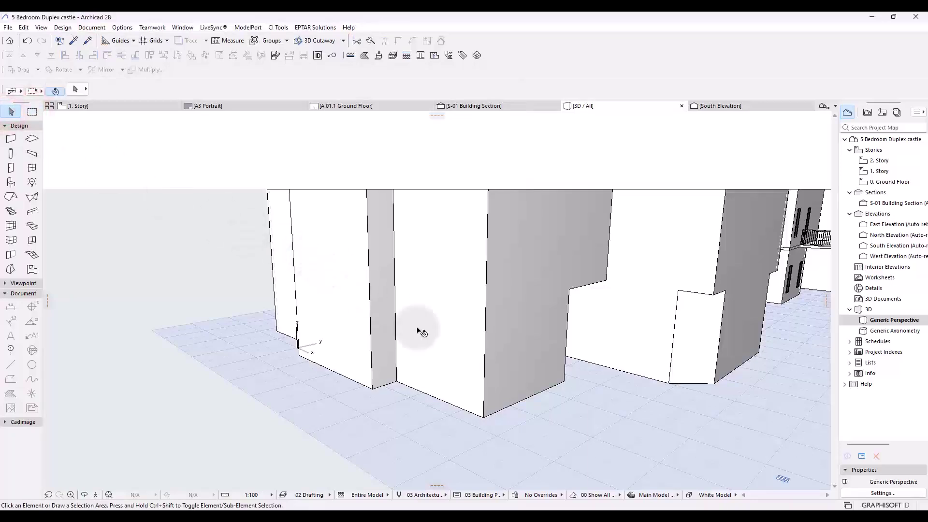
left_click(441, 338)
left_click(441, 224)
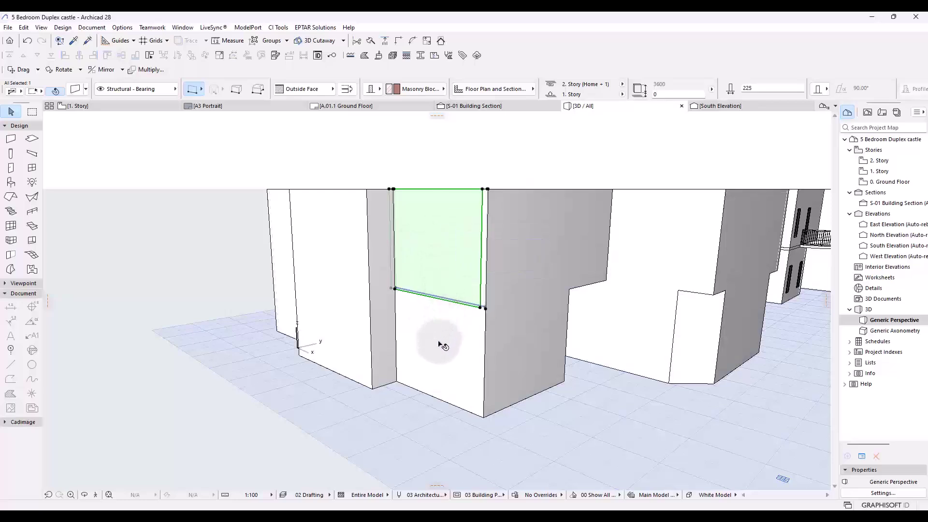
left_click(603, 406)
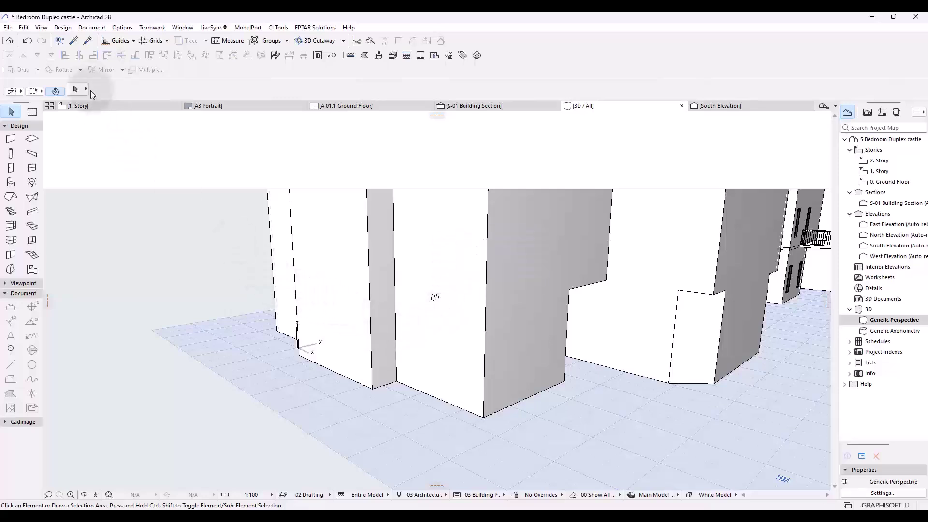
Activate the Wall tool on the 0. Ground Floor plan
left_click(94, 106)
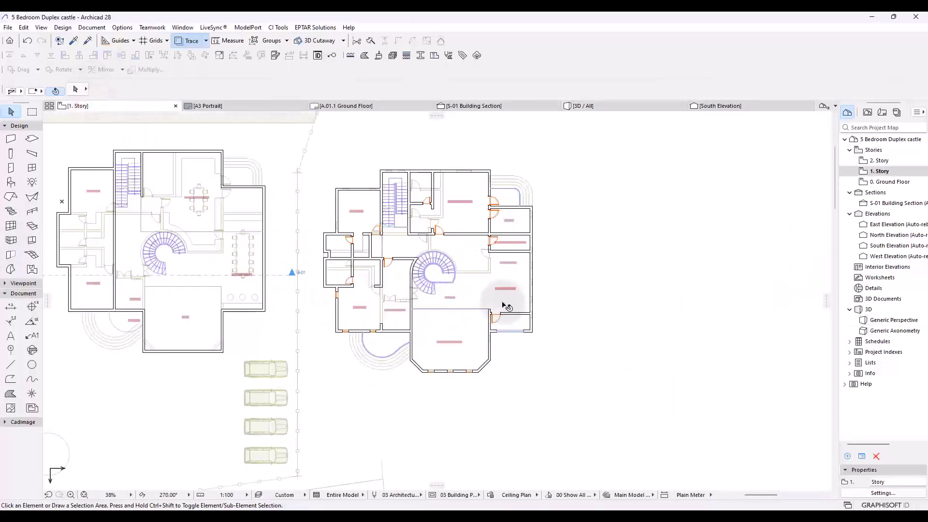
left_click(10, 139)
left_click(892, 182)
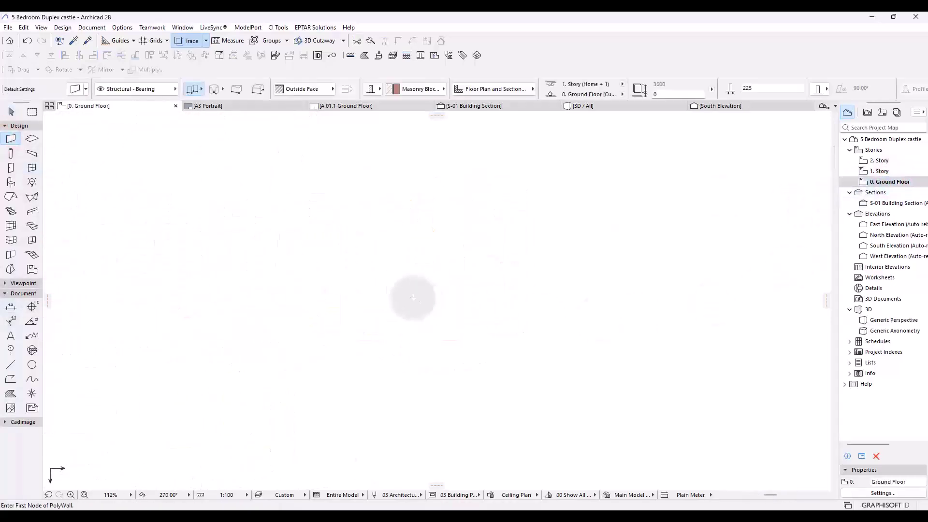
Draw a closed, stepped PolyWall outline of 225-thick walls, correcting one misplaced corner
left_click(307, 213)
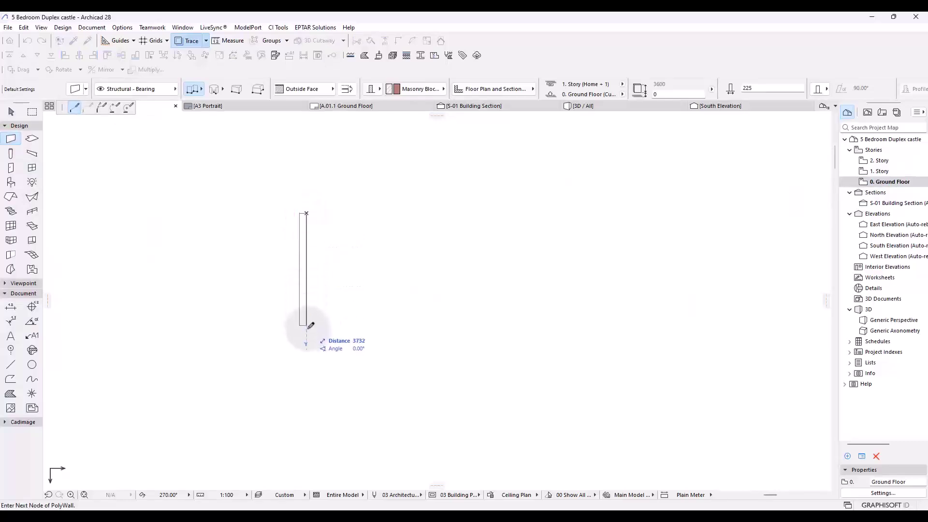
left_click(307, 363)
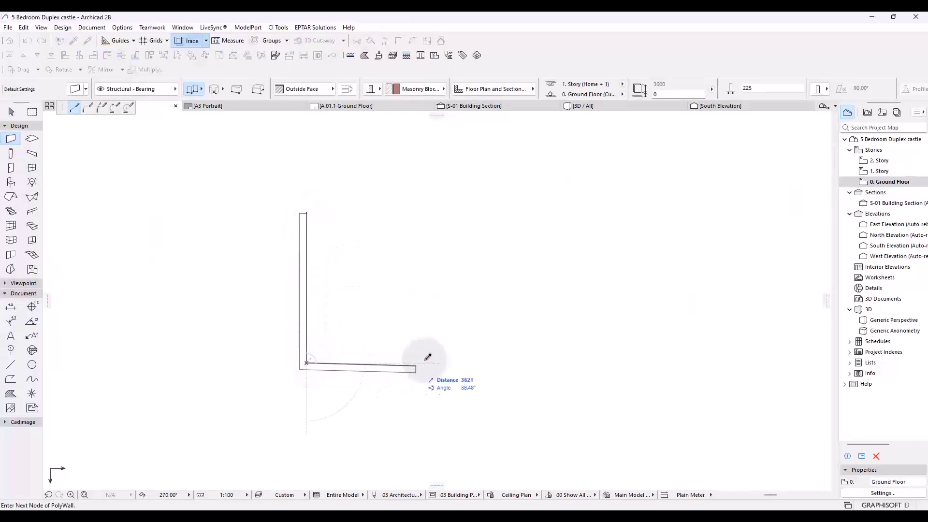
left_click(460, 362)
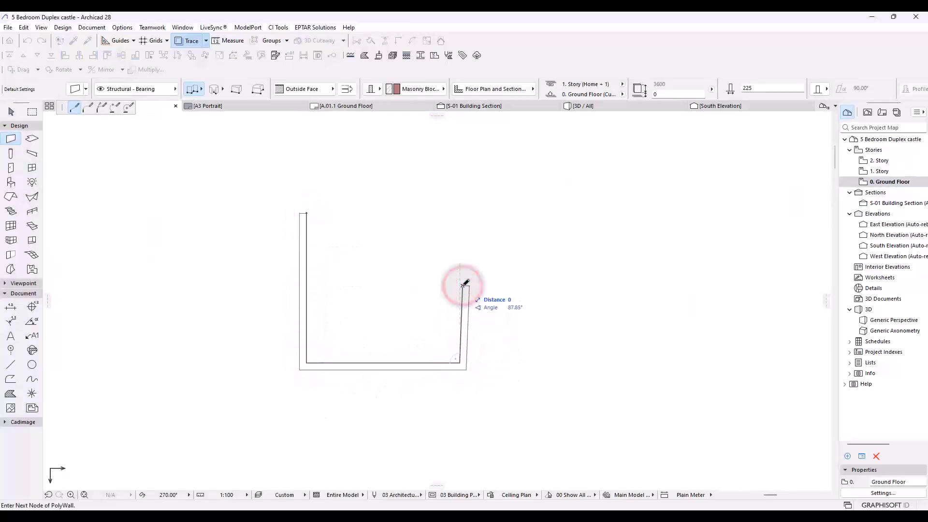
key("BackSpace")
left_click(461, 284)
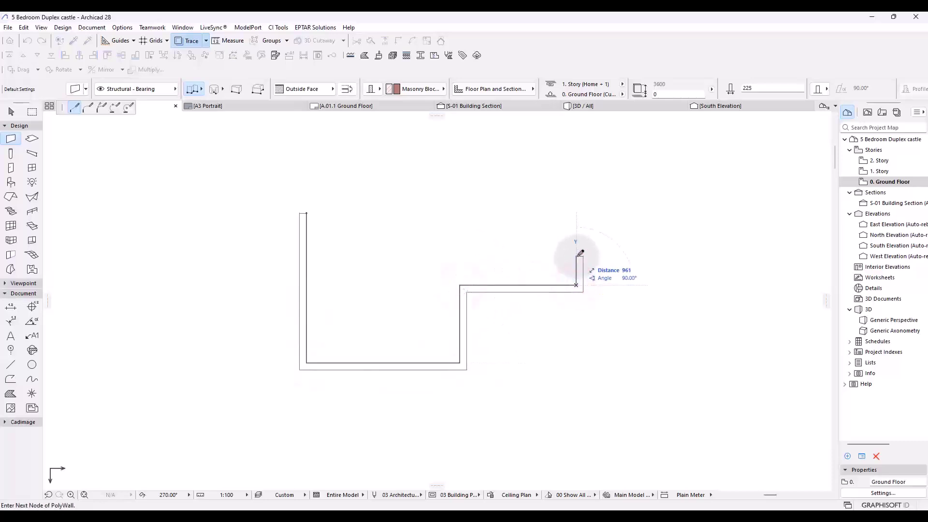
left_click(653, 247)
left_click(653, 213)
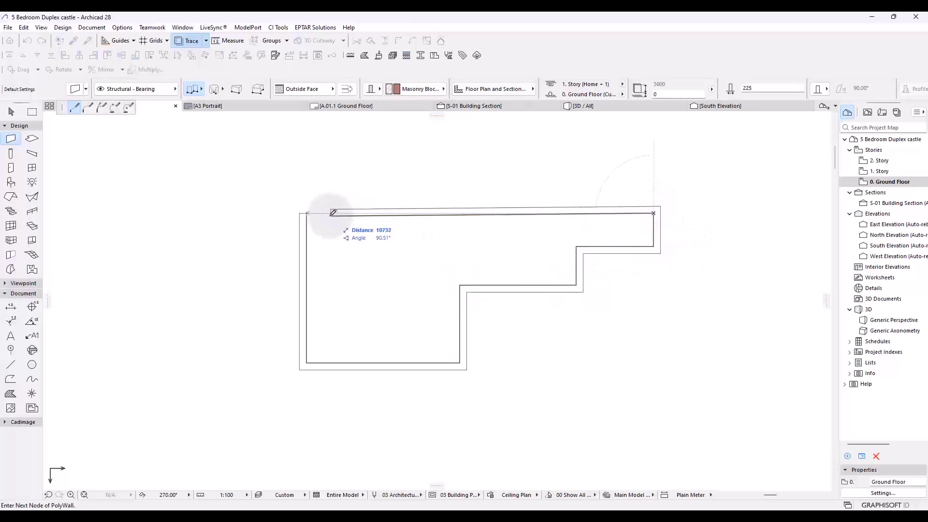
left_click(306, 213)
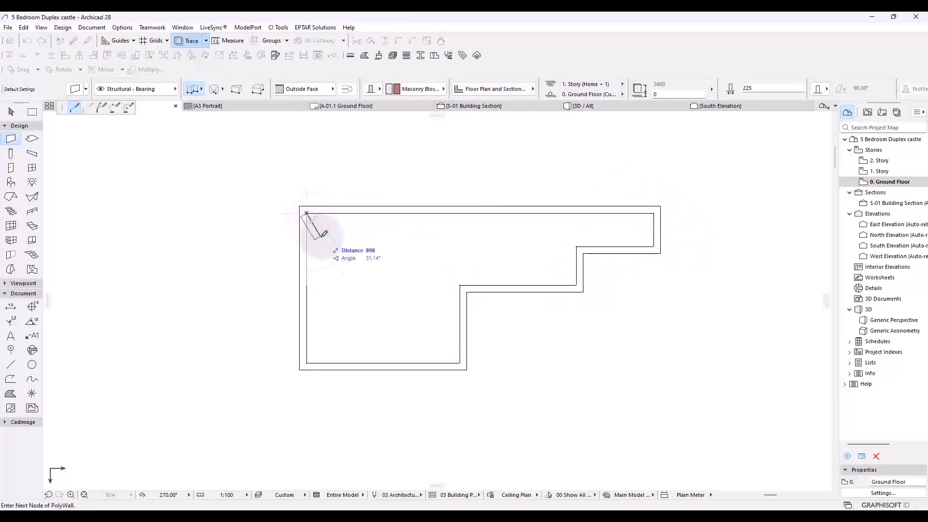
double_click(310, 216)
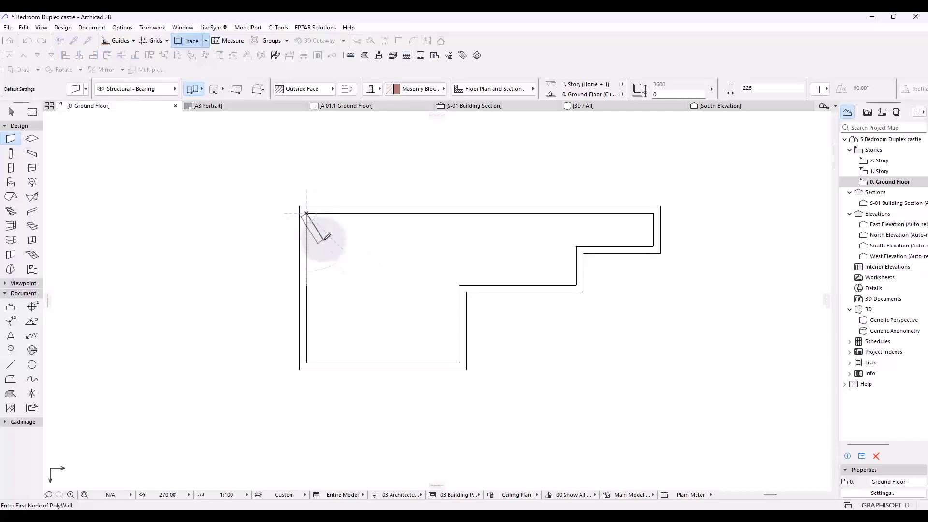
Switch to the 3D view and orbit and zoom to inspect the new walls
left_click(575, 106)
scroll(194, 288, "down", 5)
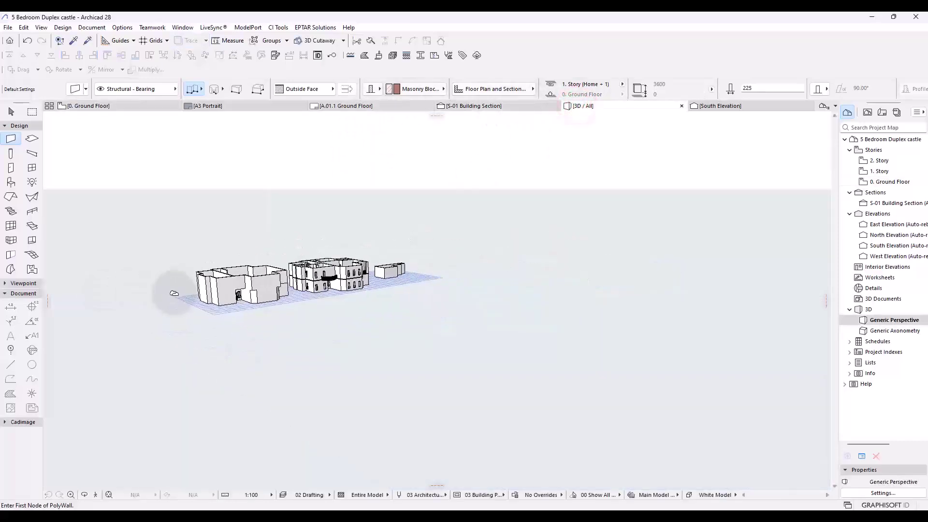
scroll(387, 246, "up", 6)
middle_click_drag(434, 302, 526, 348, "shift")
scroll(528, 352, "up", 6)
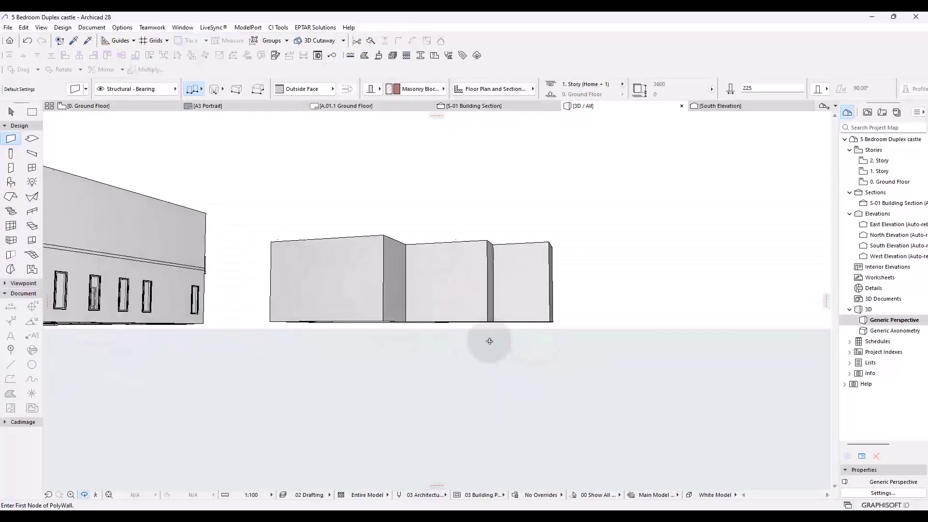
Select all eight new walls and link their tops to 2. Story (Home + 2)
key("Escape")
left_click(483, 321)
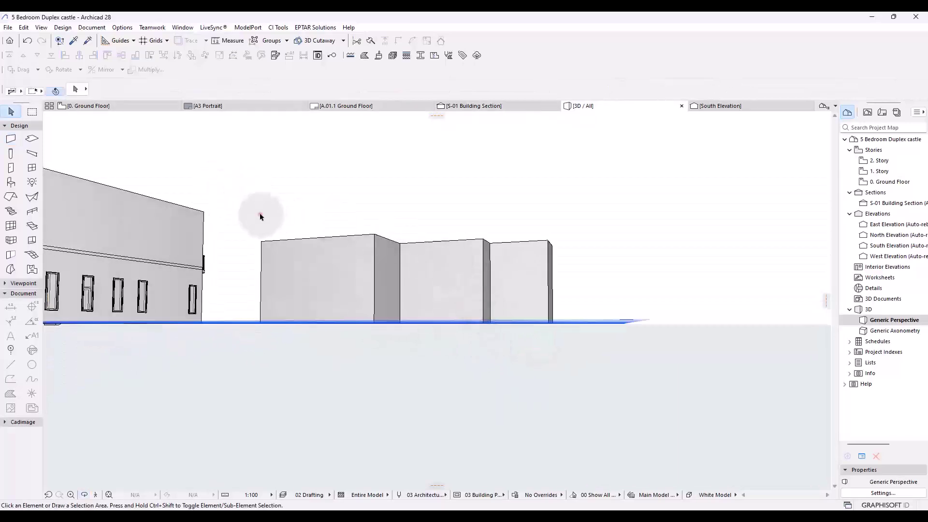
left_click_drag(260, 216, 604, 290)
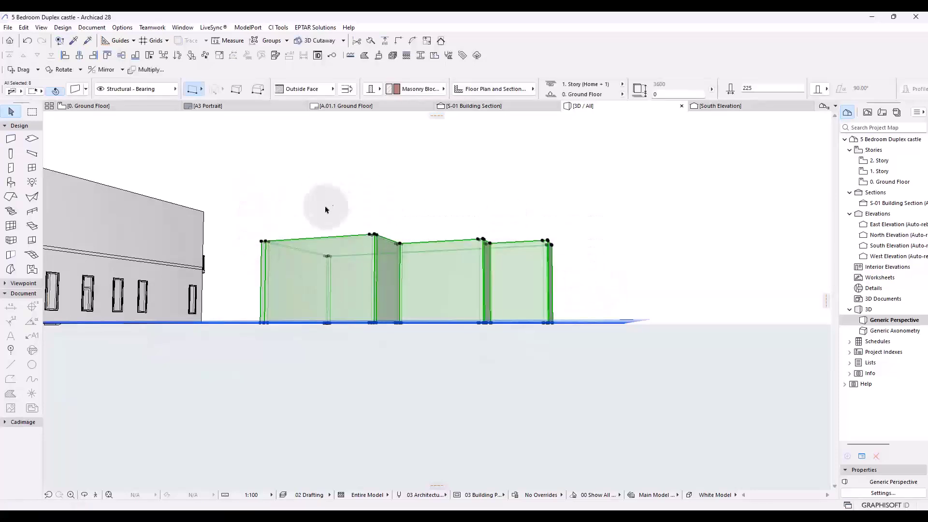
left_click(621, 84)
left_click(636, 87)
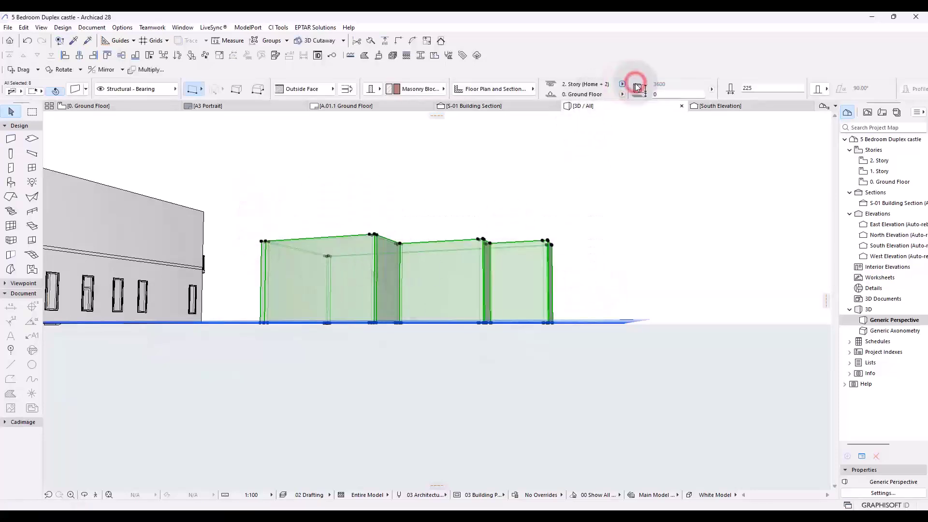
left_click(622, 84)
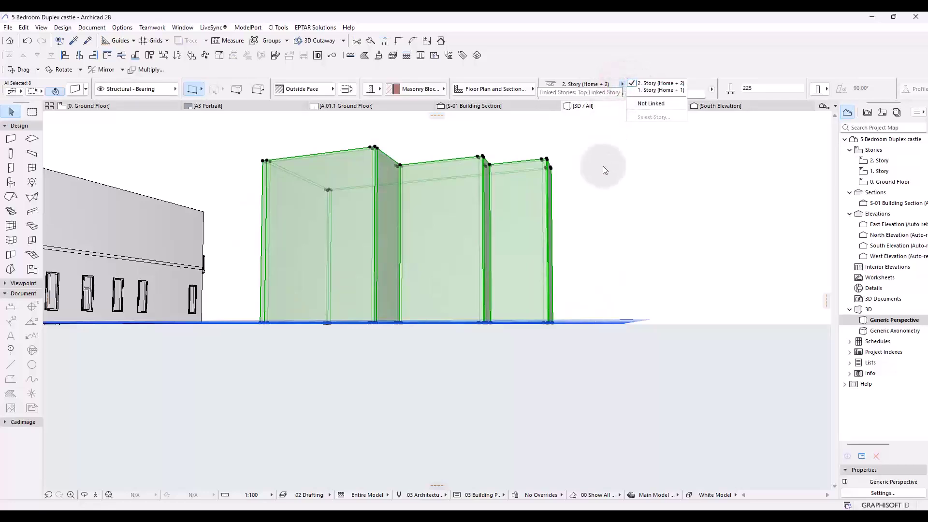
left_click(607, 207)
Reselect the eight walls to verify the 2. Story top link, then open the reference render
middle_click_drag(607, 252, 628, 259, "shift")
left_click(689, 259)
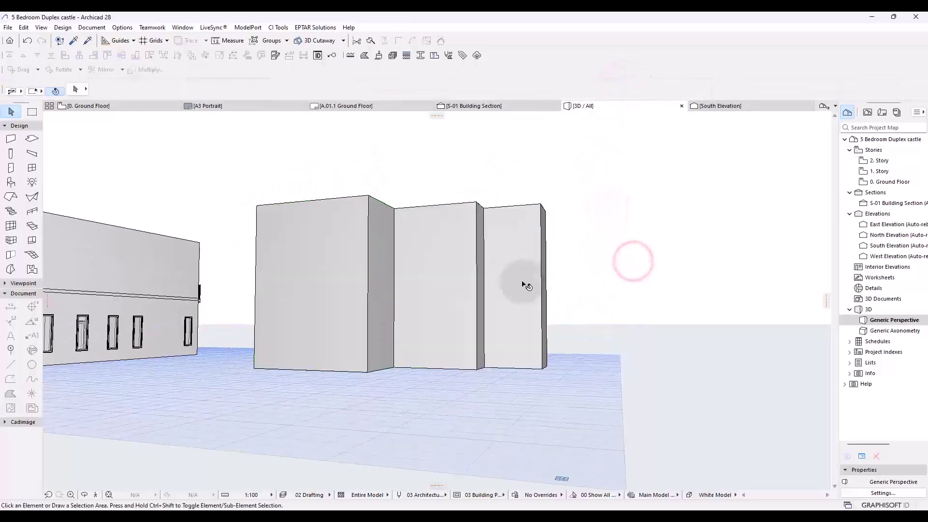
left_click_drag(248, 195, 710, 269)
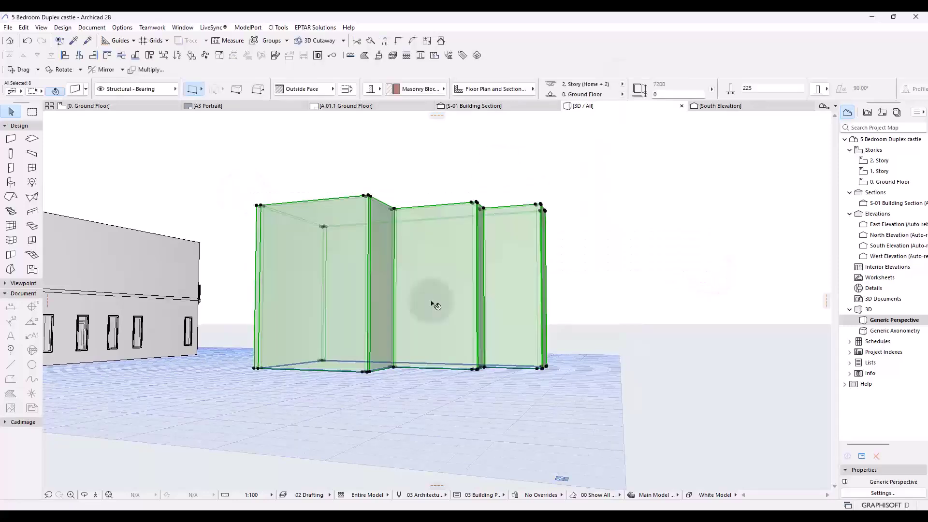
left_click(623, 85)
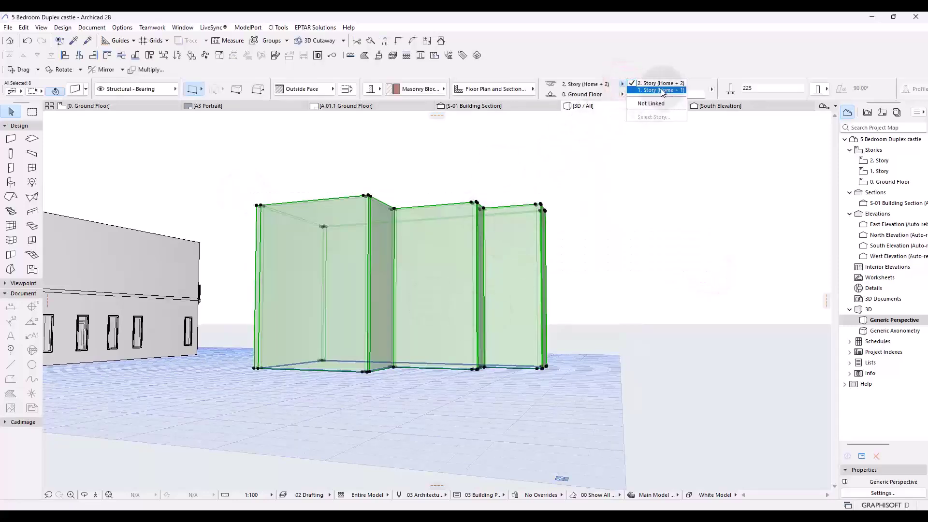
left_click(666, 90)
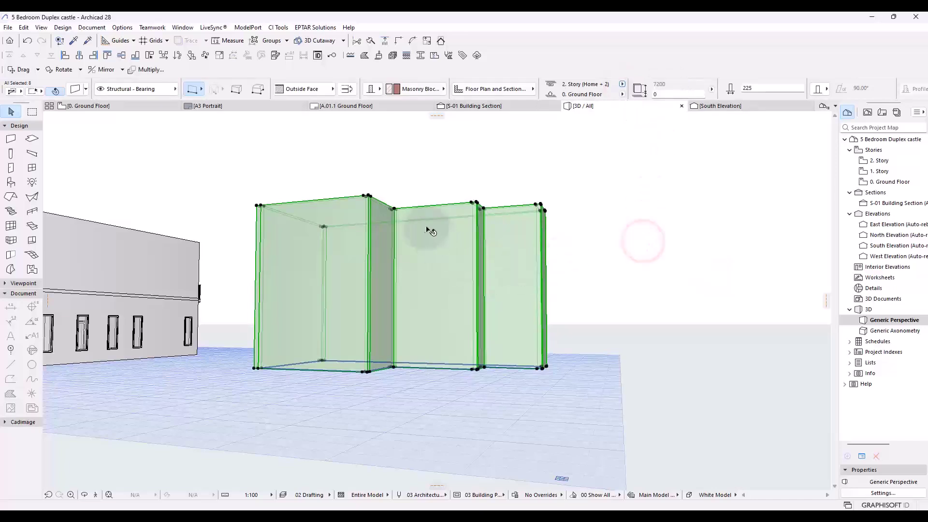
left_click(593, 262)
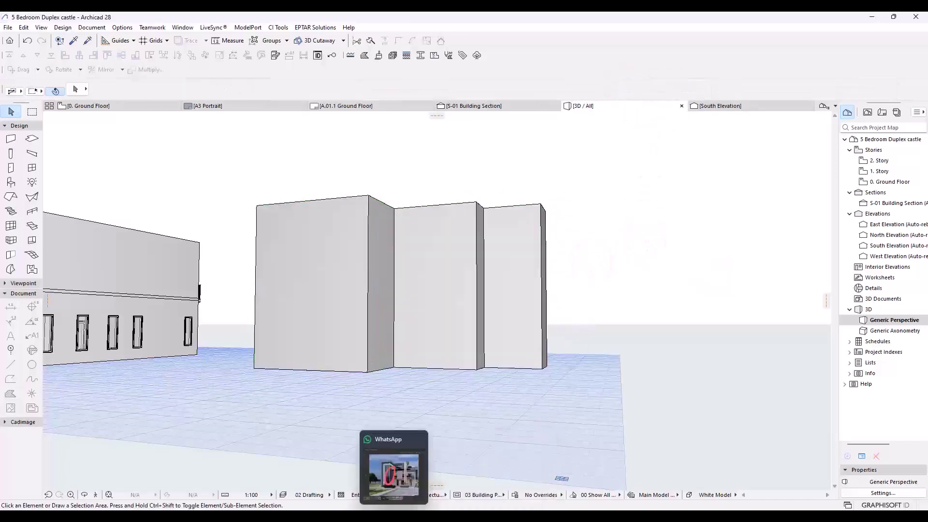
left_click(394, 474)
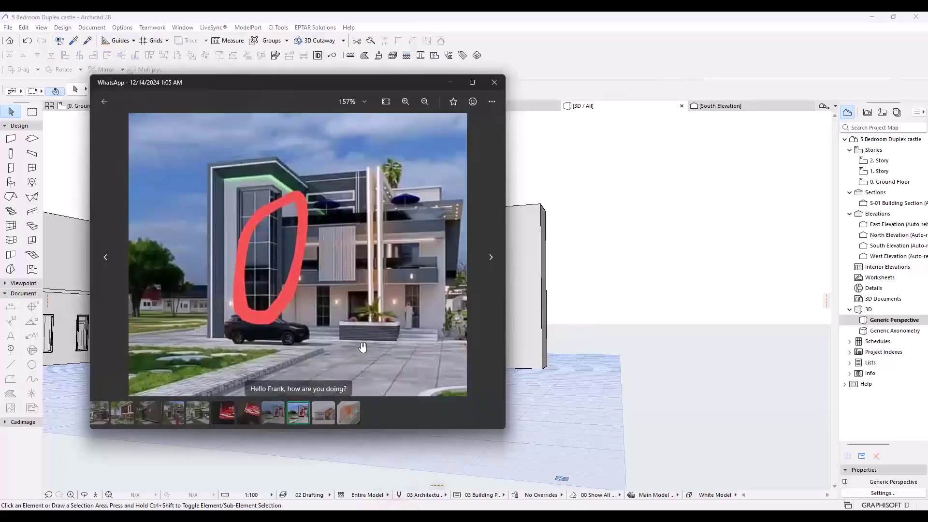
Insert a new 3. Story above story 2 in Story Settings
left_click(595, 224)
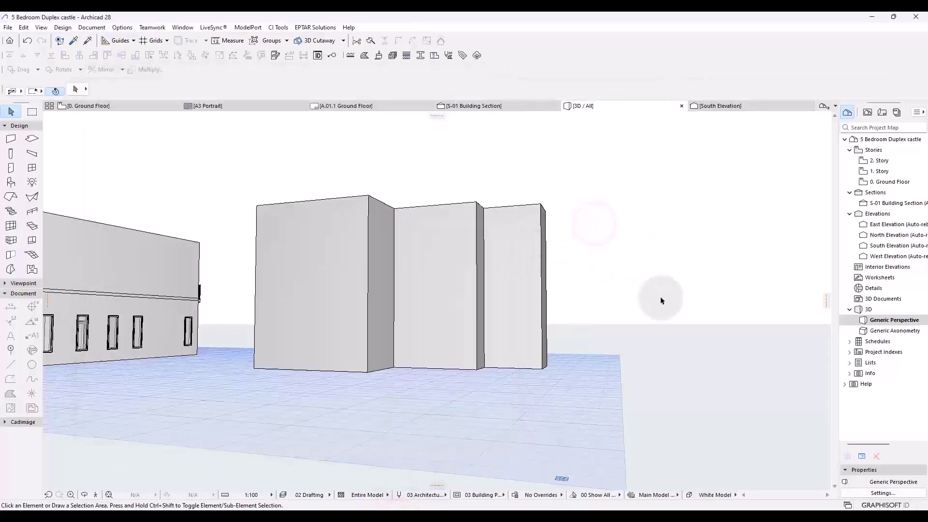
key("ctrl+7")
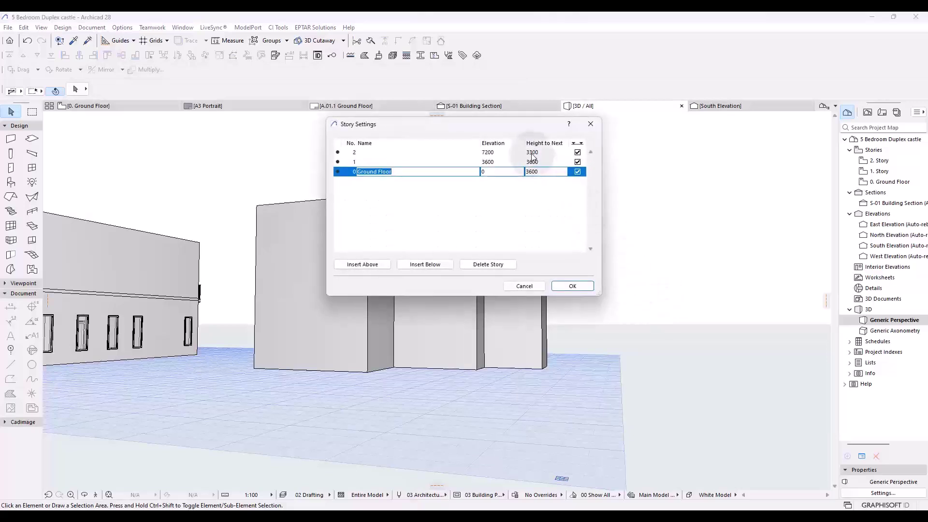
left_click(500, 153)
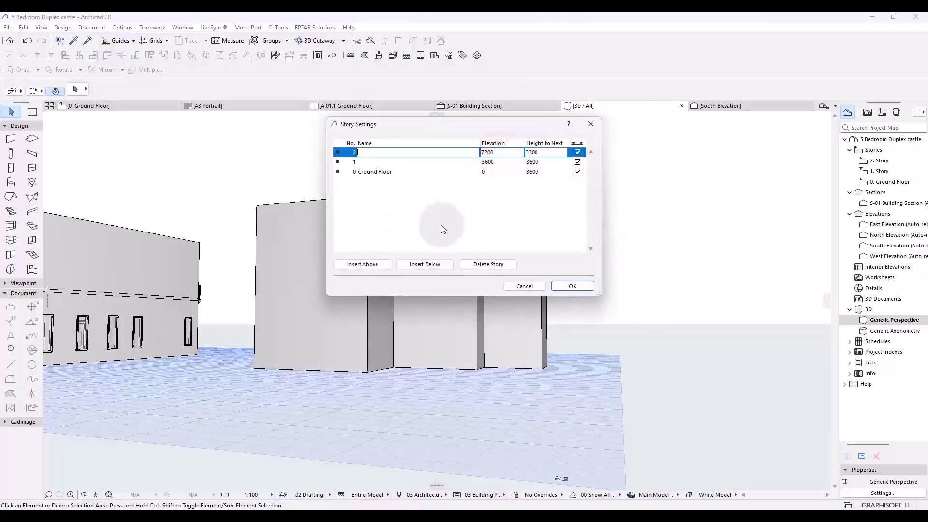
left_click(358, 264)
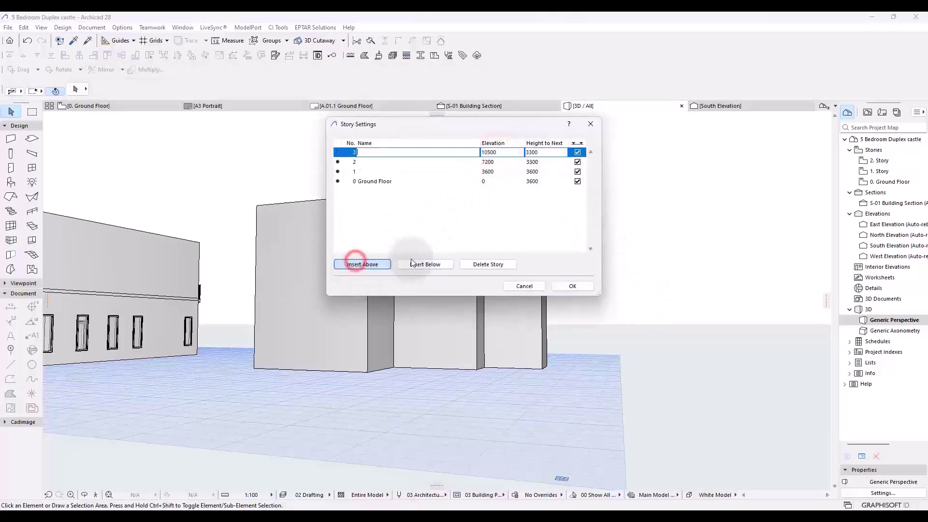
left_click(572, 287)
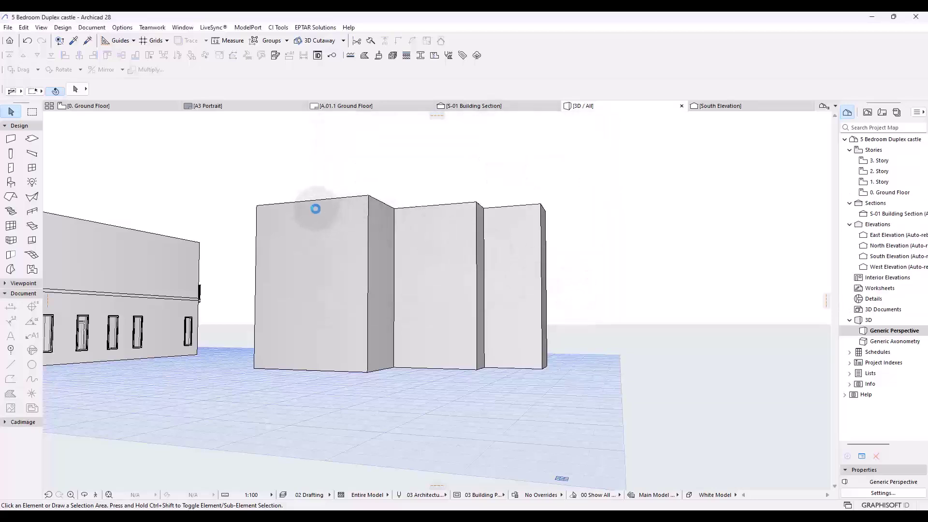
Link all eight duplex walls' tops to 3. Story (Home + 3), making them 10500 high
left_click_drag(246, 182, 614, 278)
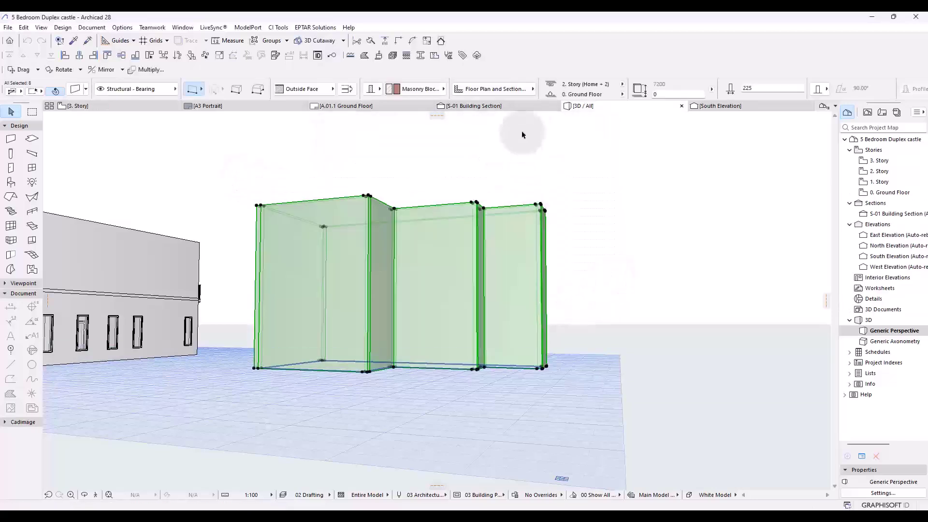
left_click(623, 85)
left_click(650, 84)
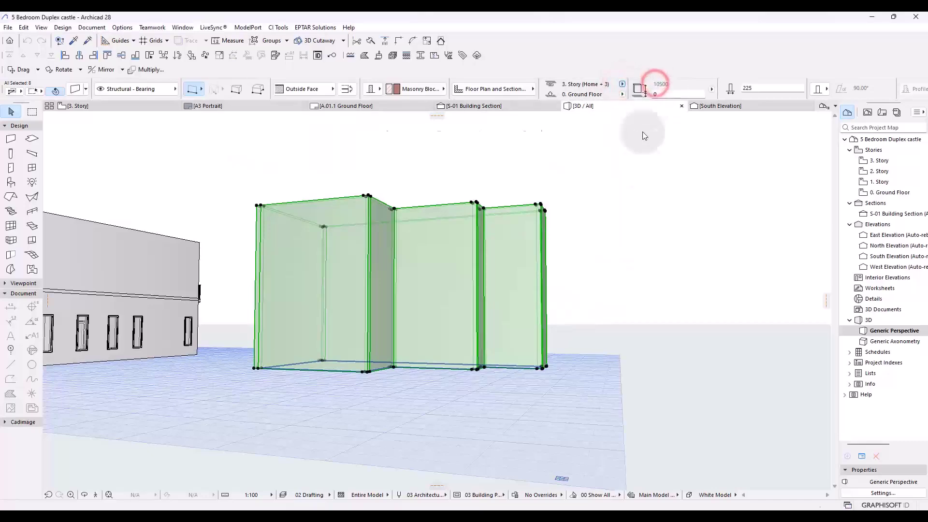
left_click(648, 244)
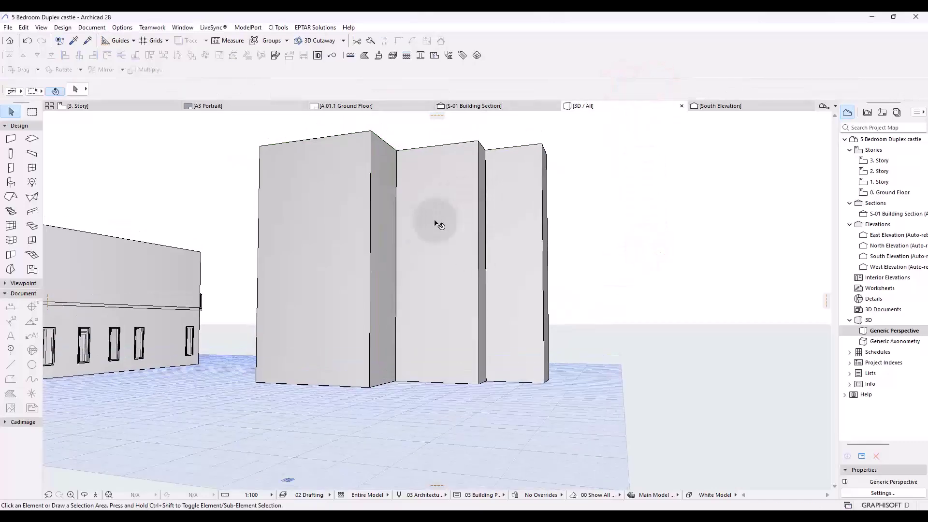
left_click(351, 226)
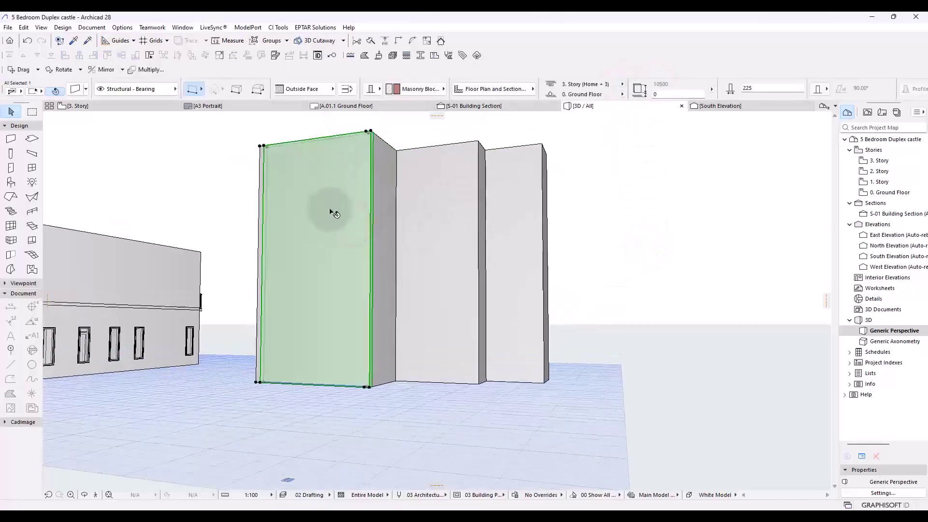
left_click(193, 152)
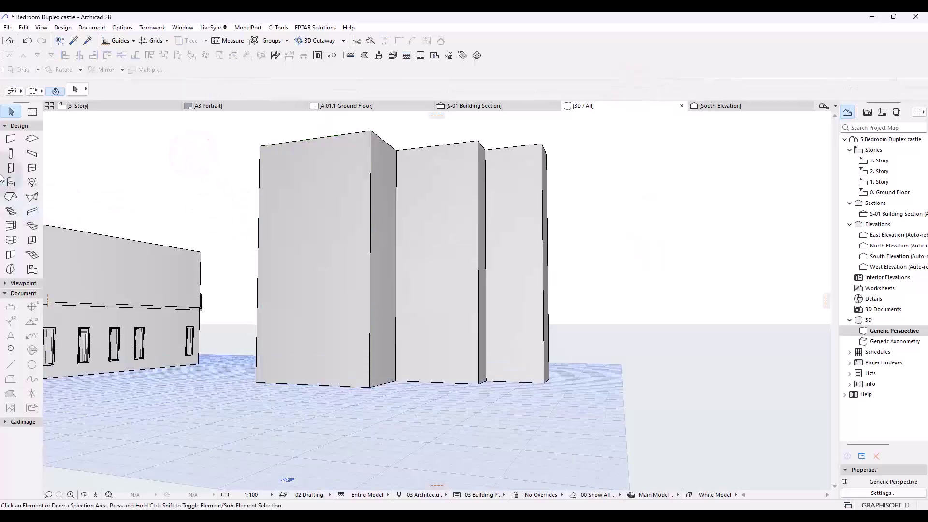
Set the Ground Floor plan to No Overrides and place a 600 × 1800 window, 600 sill, on the front-left wall
left_click(30, 168)
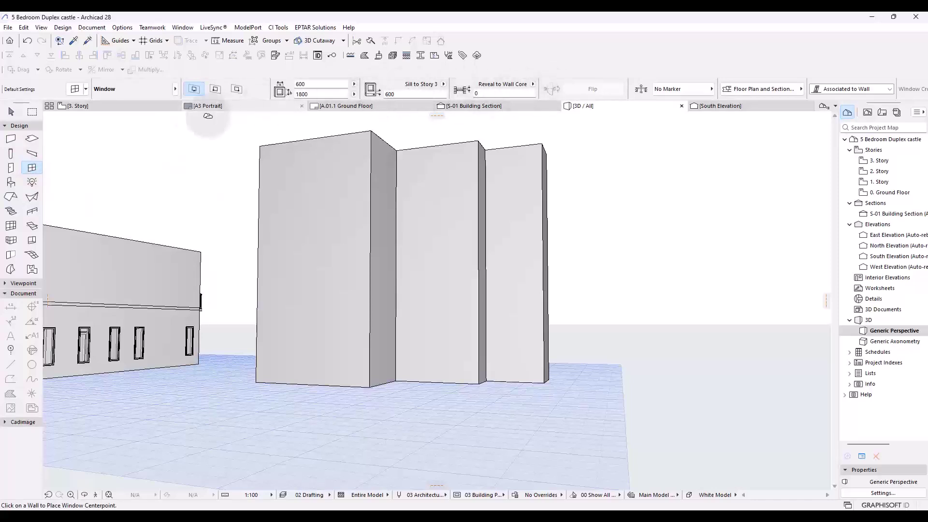
left_click(443, 84)
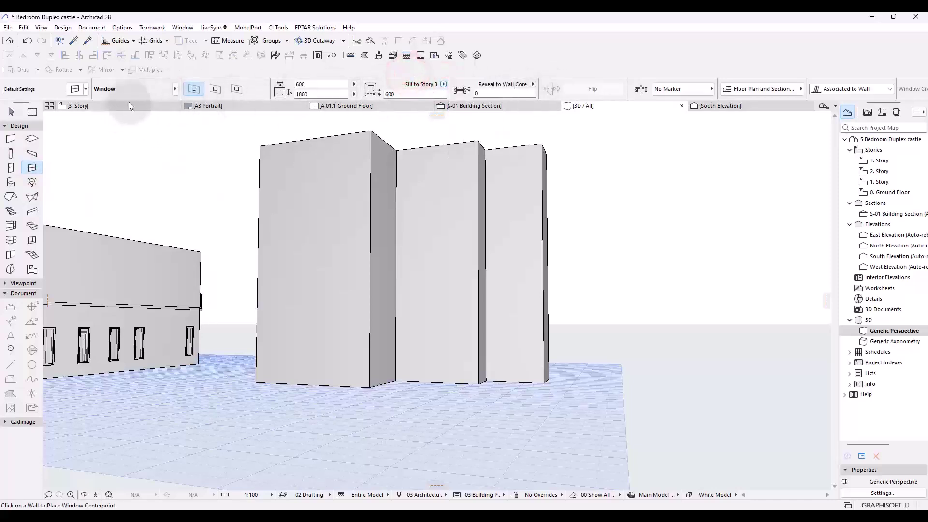
left_click(103, 106)
double_click(889, 192)
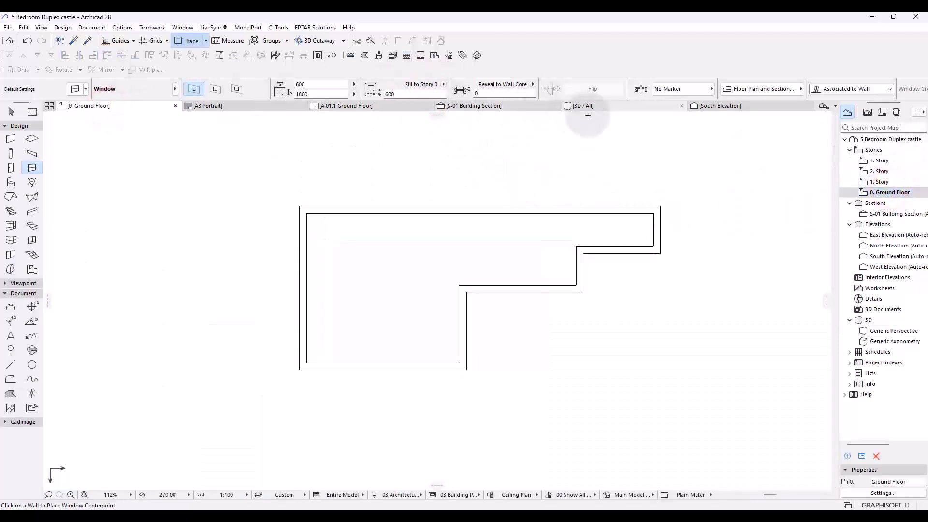
left_click(527, 494)
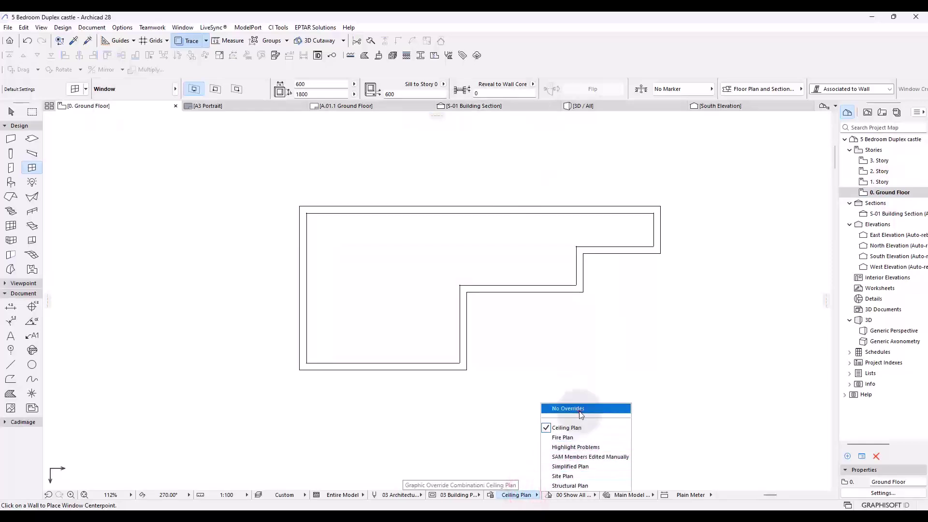
left_click(555, 408)
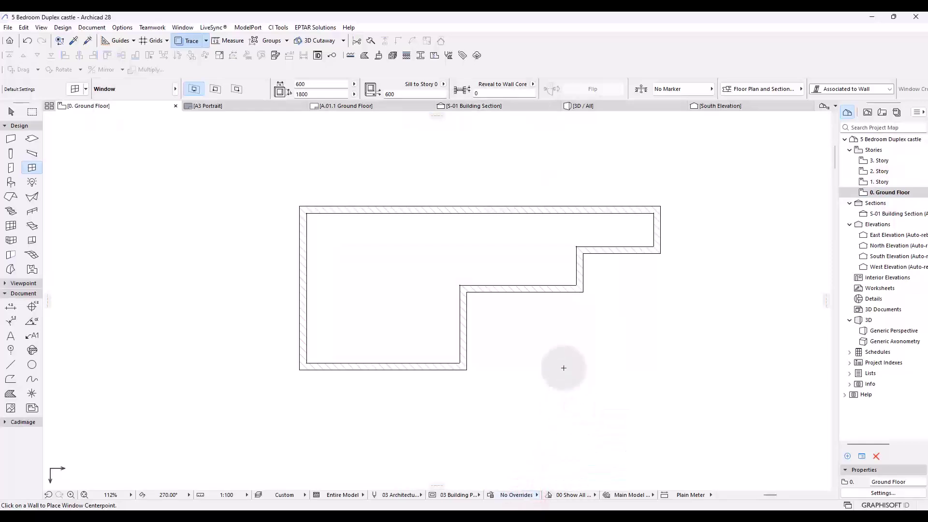
left_click(586, 107)
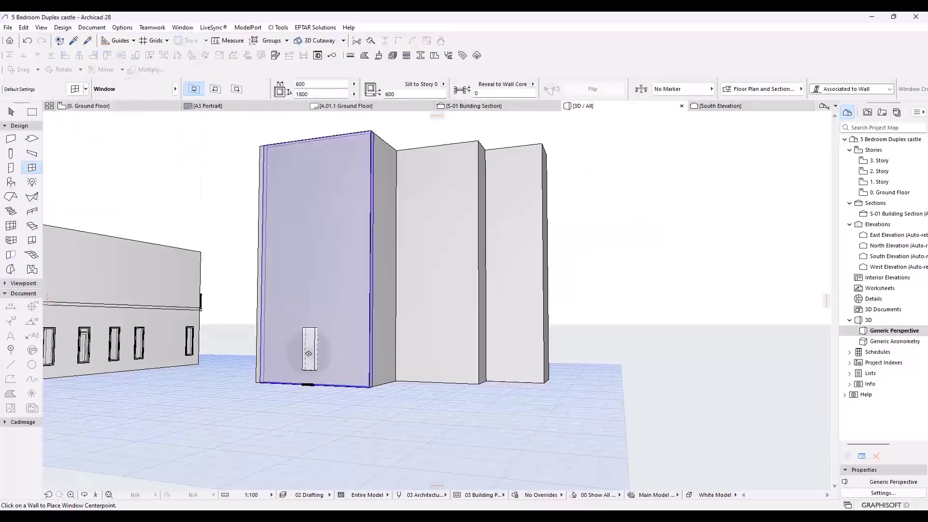
left_click(307, 359)
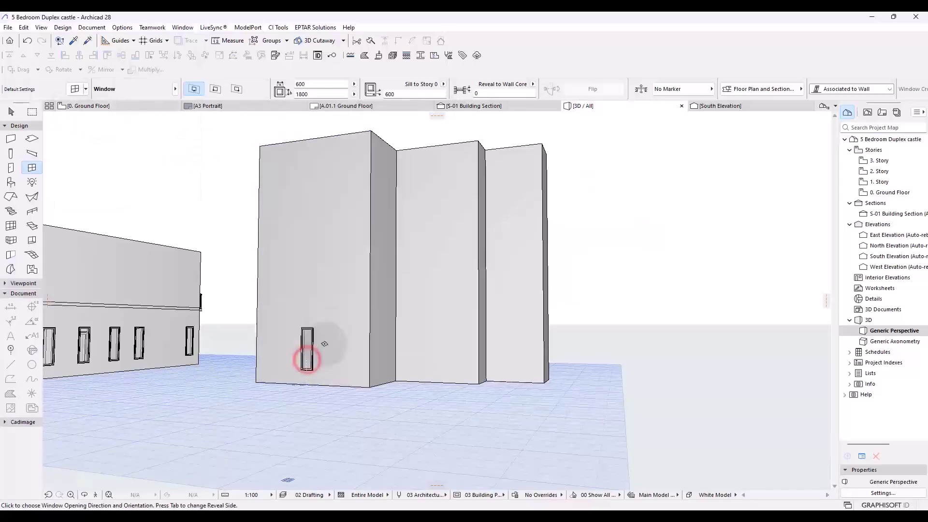
Stretch the front window's height up to near the top of the wall
left_click(273, 338)
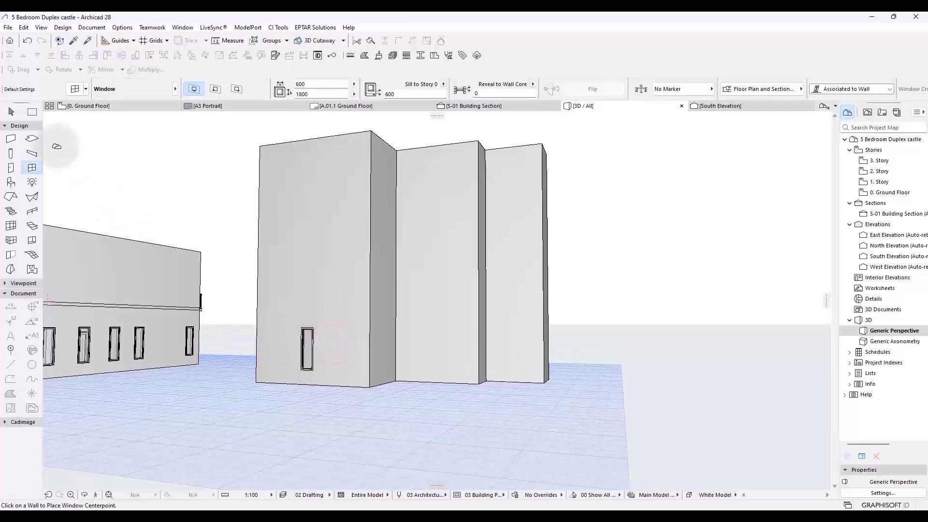
left_click(10, 111)
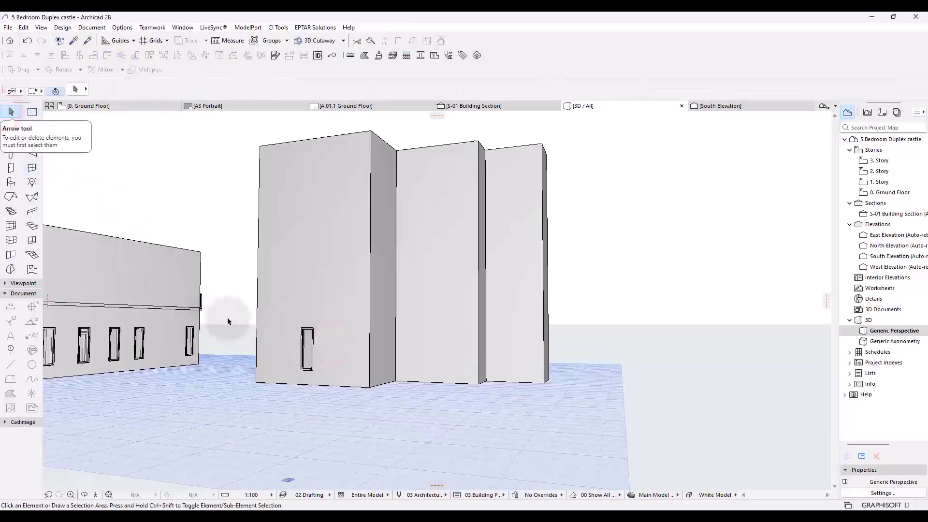
left_click(306, 339)
left_click(312, 327)
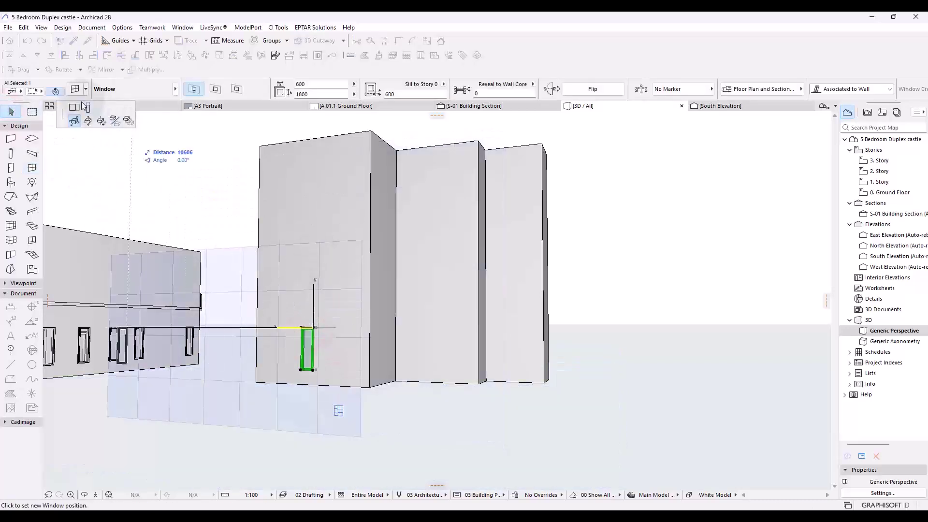
left_click(88, 107)
left_click(327, 159)
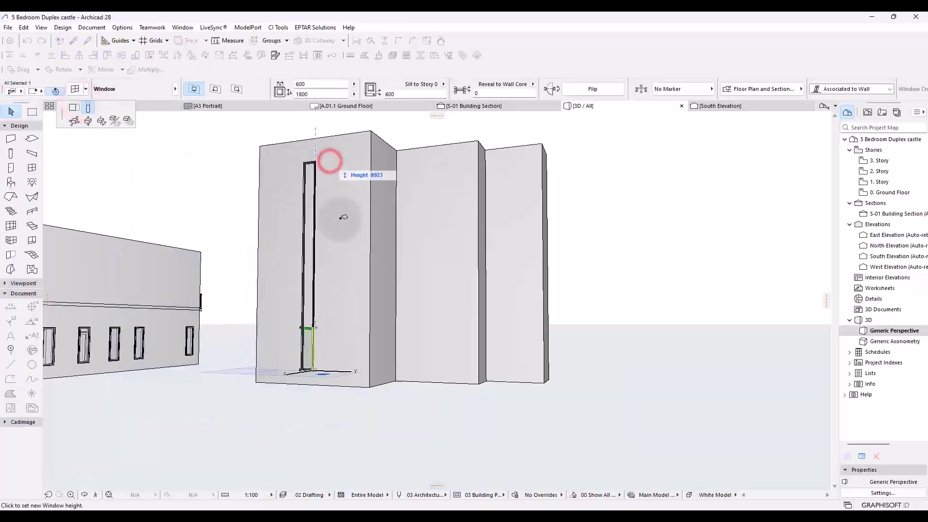
left_click(178, 199)
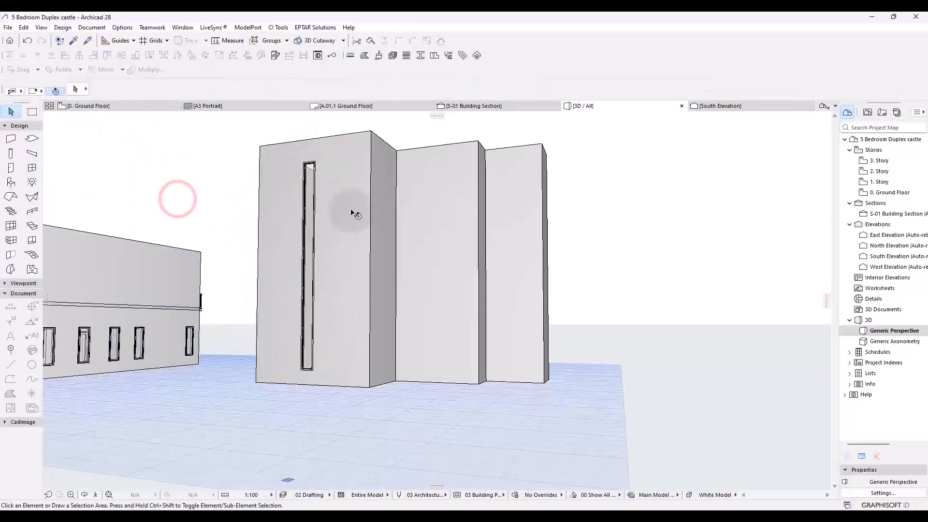
Set the window to 9000 high and 3000 wide in the Info Box
left_click(315, 164)
left_click(134, 162)
left_click(307, 175)
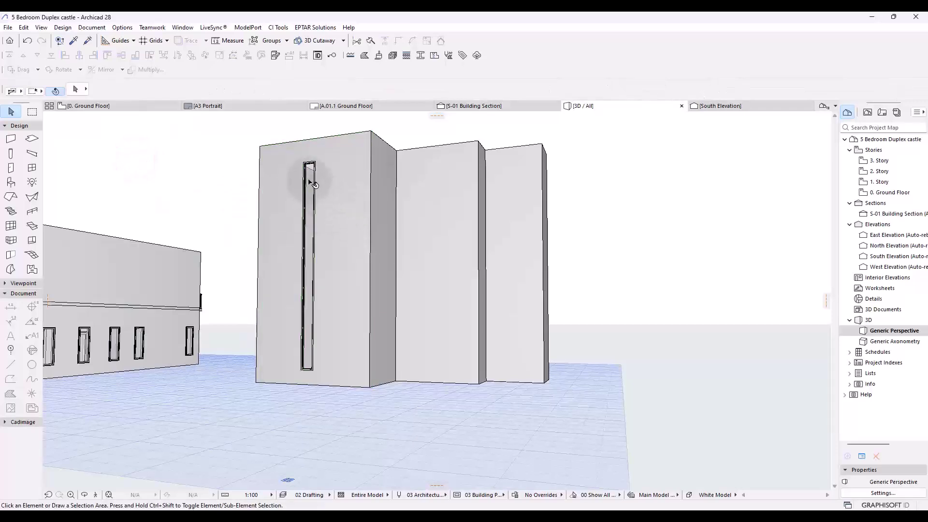
left_click(322, 86)
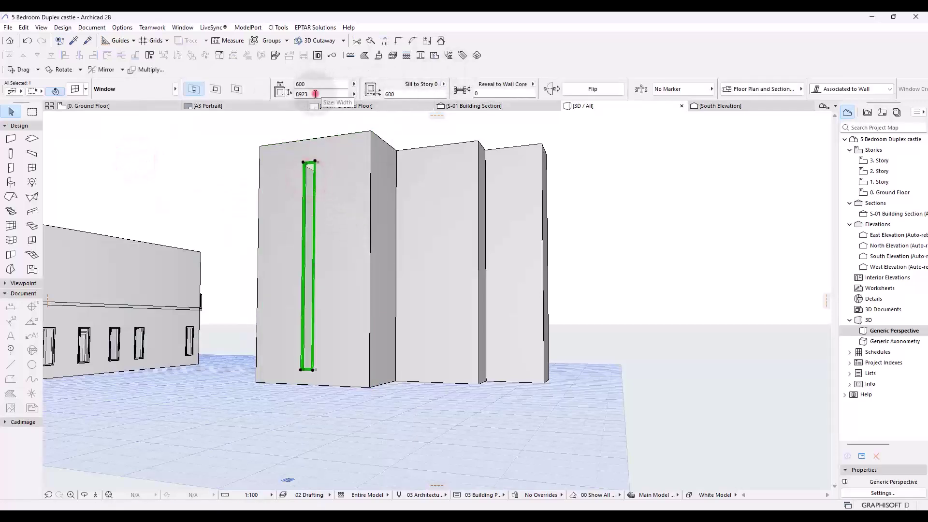
key("Tab")
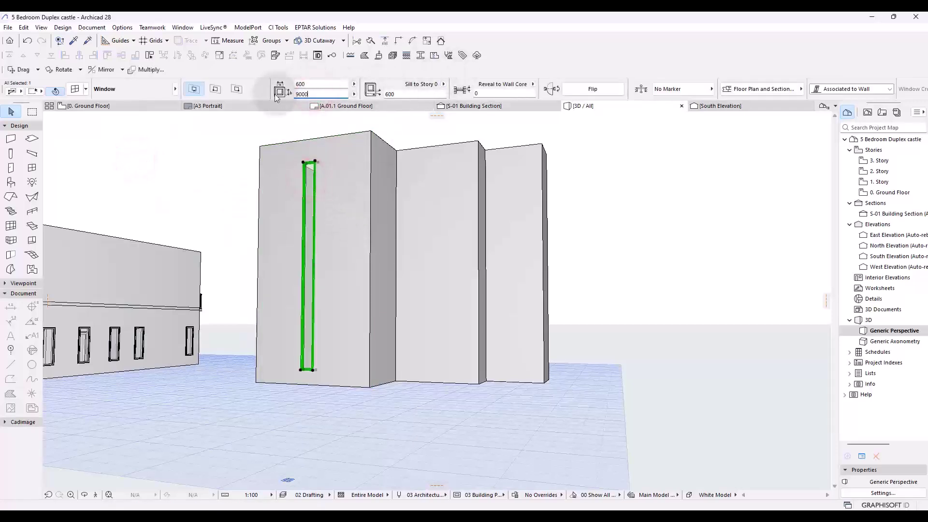
type("9000")
key("Return")
left_click(285, 85)
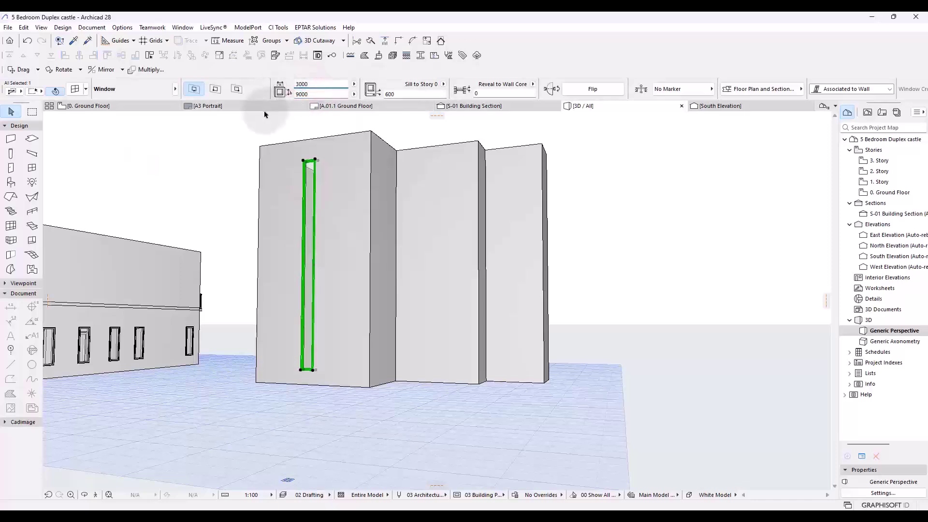
left_click(74, 88)
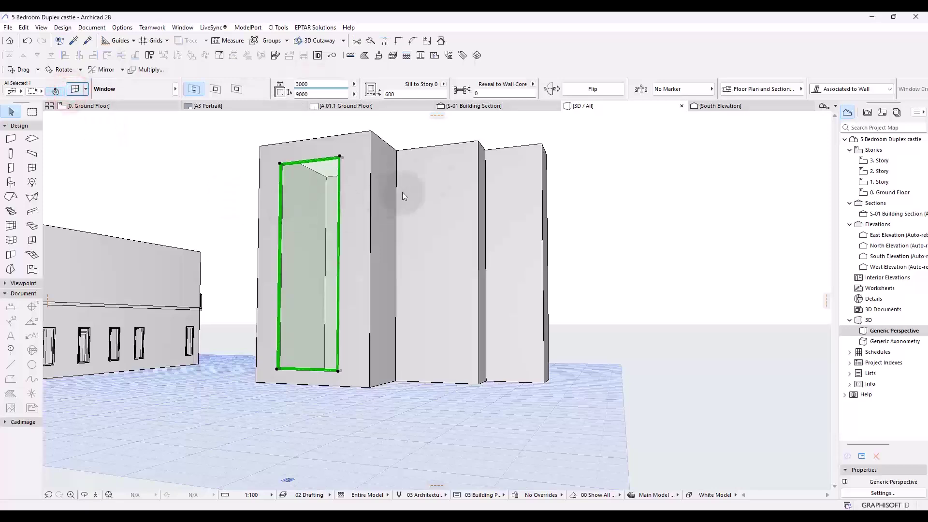
Give the tall window an H-V Grid sash with 3 vertical and 4 horizontal panes
left_click(550, 105)
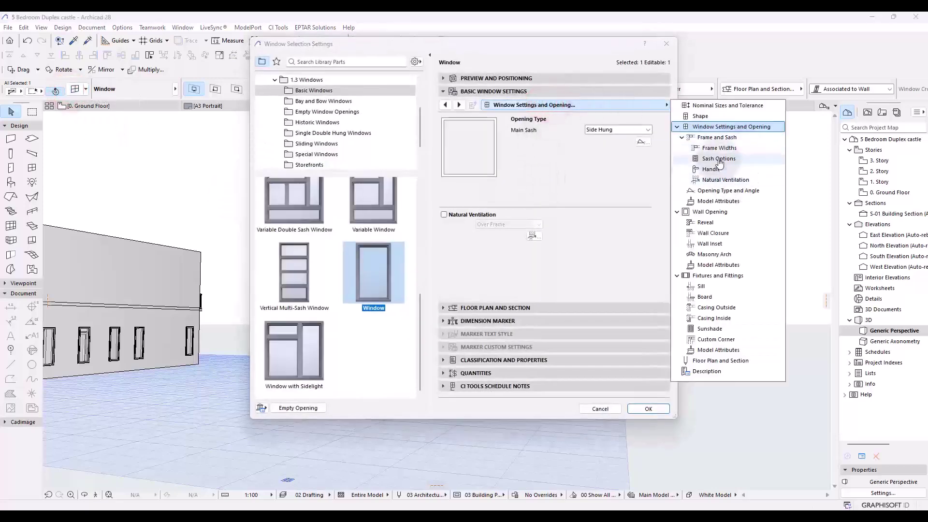
left_click(718, 159)
left_click(520, 164)
left_click(575, 216)
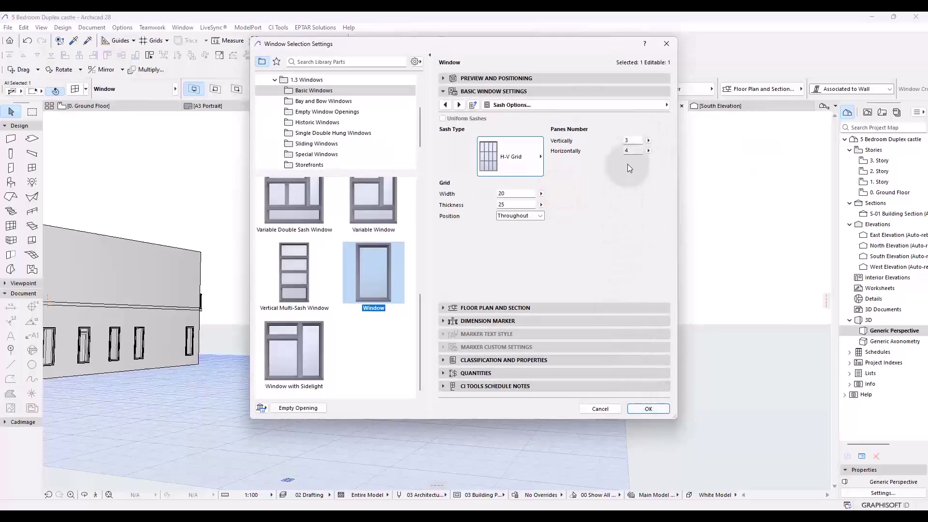
left_click(642, 411)
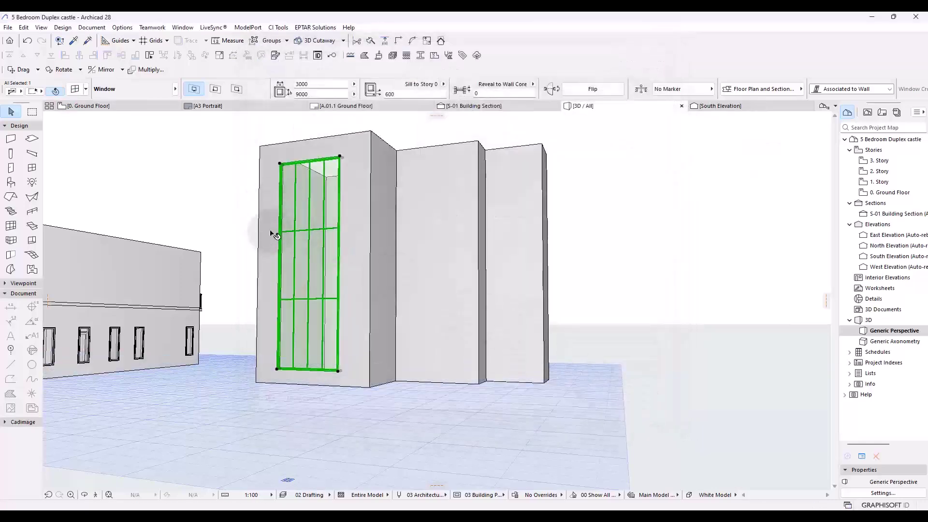
left_click(209, 196)
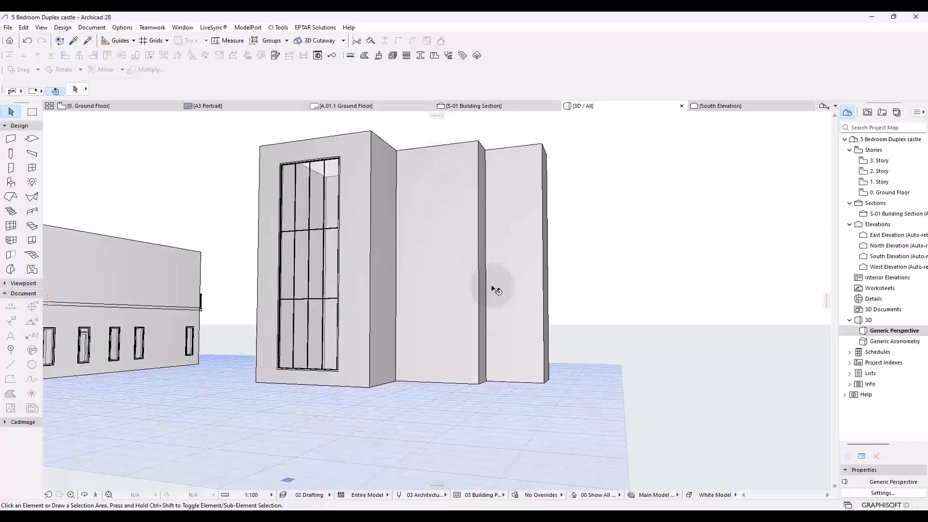
Check the reference render of the corner window again, then return to the model
mouse_move(500, 517)
left_click(500, 466)
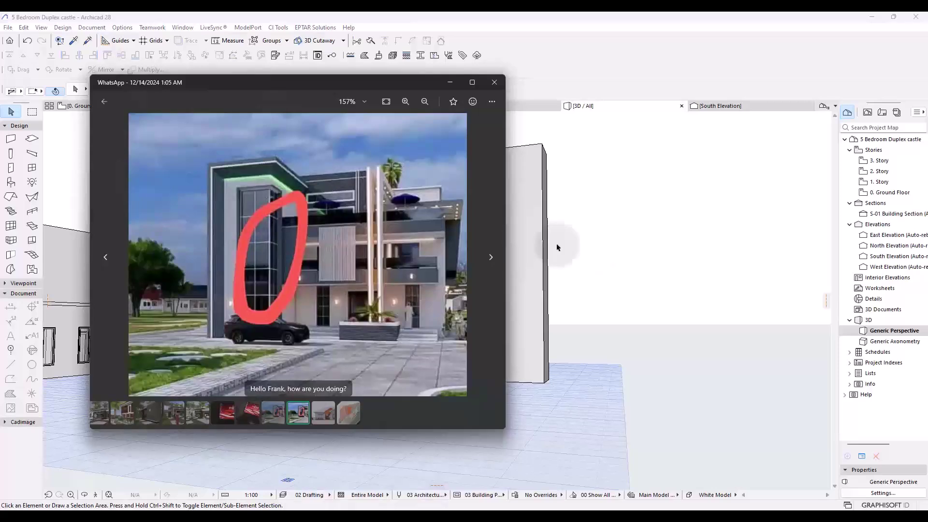
left_click(622, 239)
Undo the grid sash and widening on the tall window, then show the 0. Ground Floor plan
left_click(311, 186)
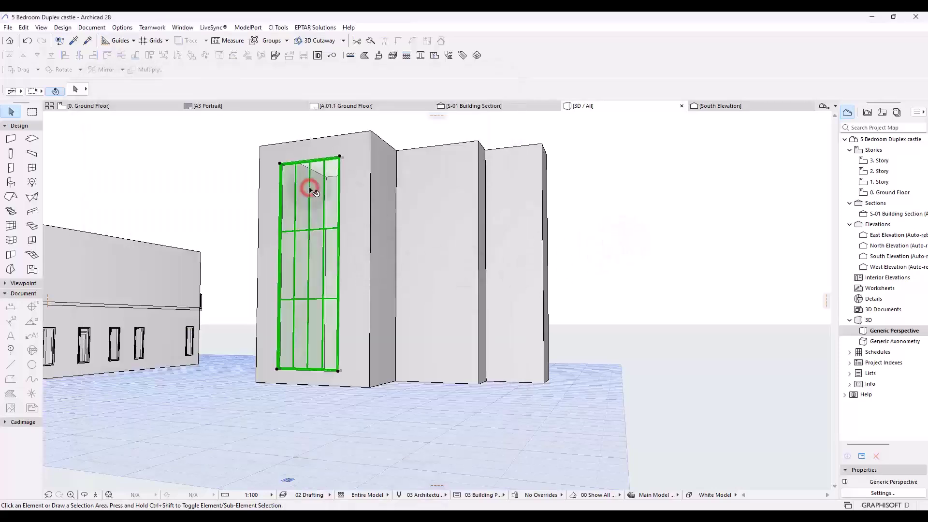
key("ctrl+z")
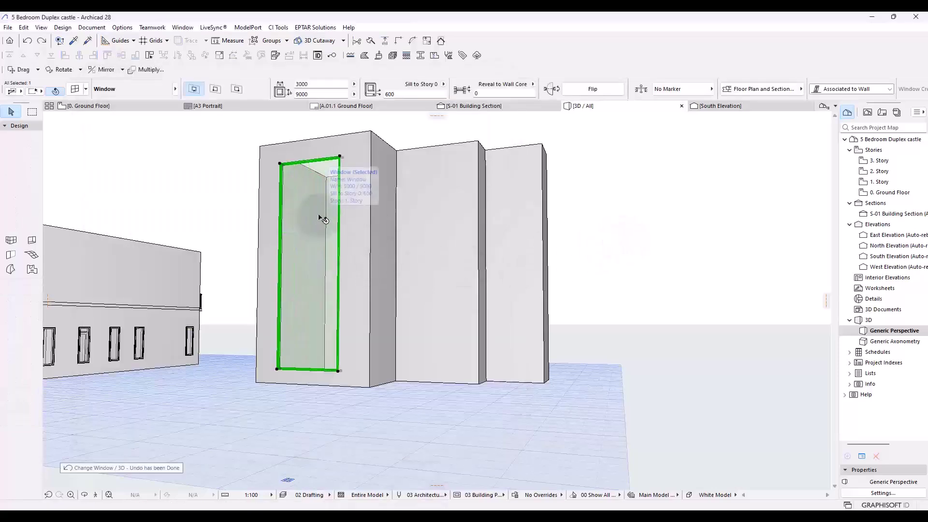
key("ctrl+z")
left_click(138, 105)
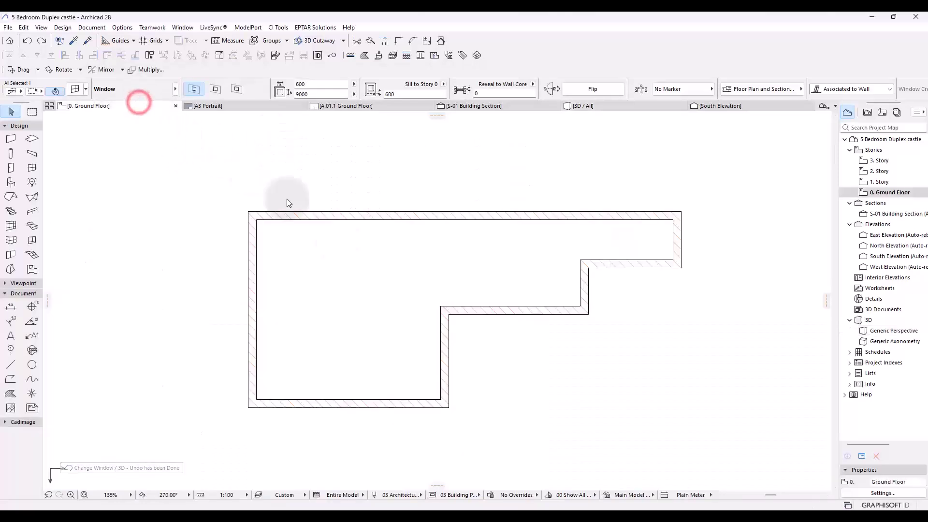
Move the bottom-wall window further left along the wall
left_click(315, 419)
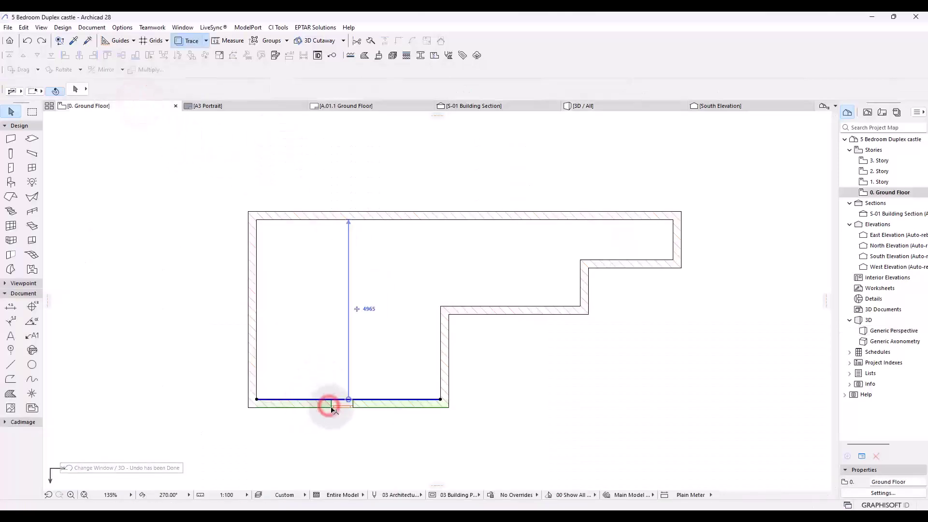
left_click(331, 405)
left_click(377, 442)
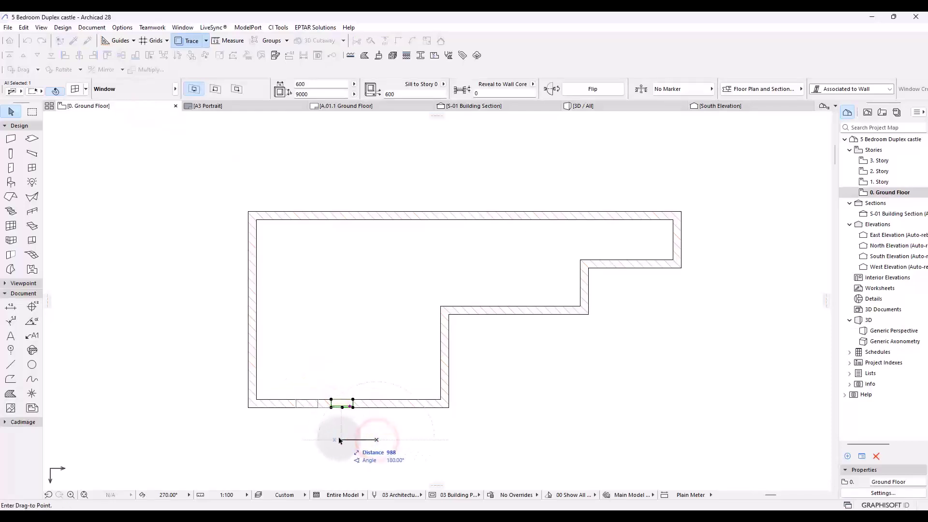
left_click(321, 435)
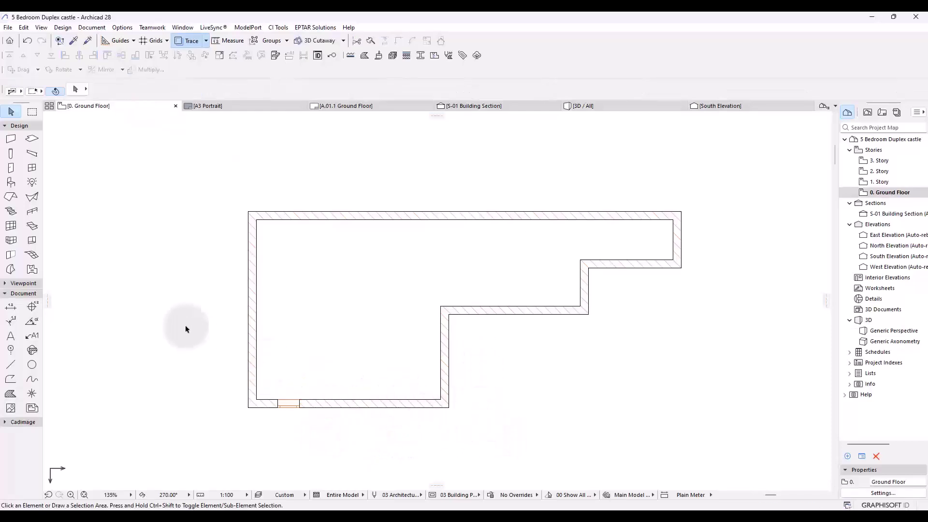
Place a 900 × 1500 corner window at the bottom wall's right corner
left_click(4, 243)
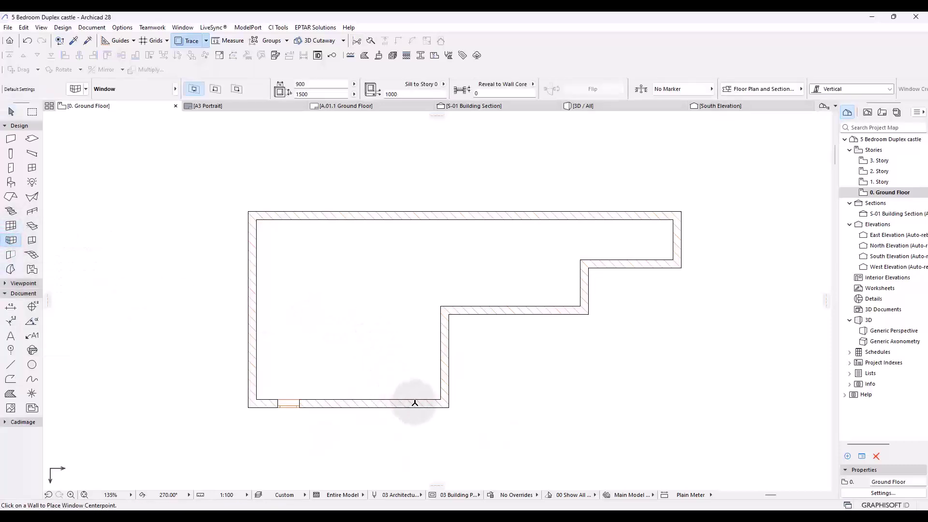
left_click(415, 407)
left_click(483, 430)
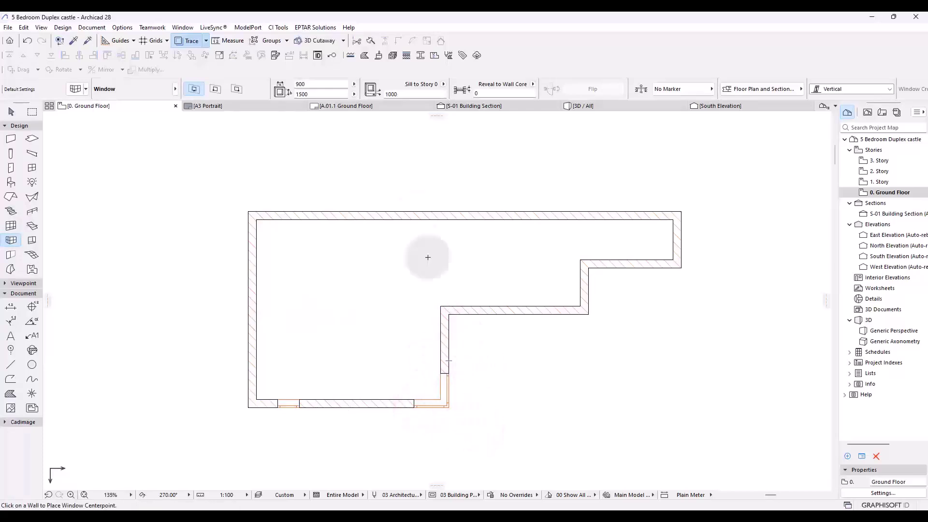
In the 3D view, stretch the corner window up to a tall 8600 height
left_click(583, 107)
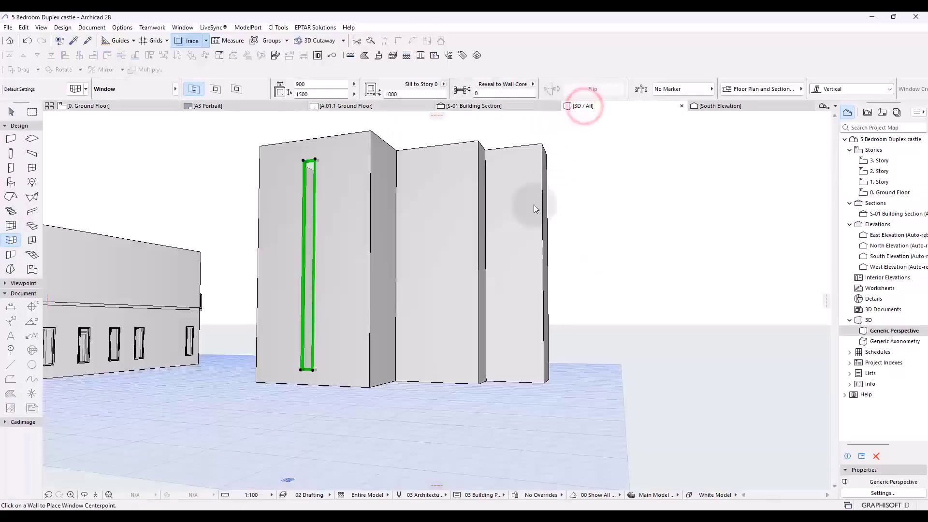
left_click(376, 334)
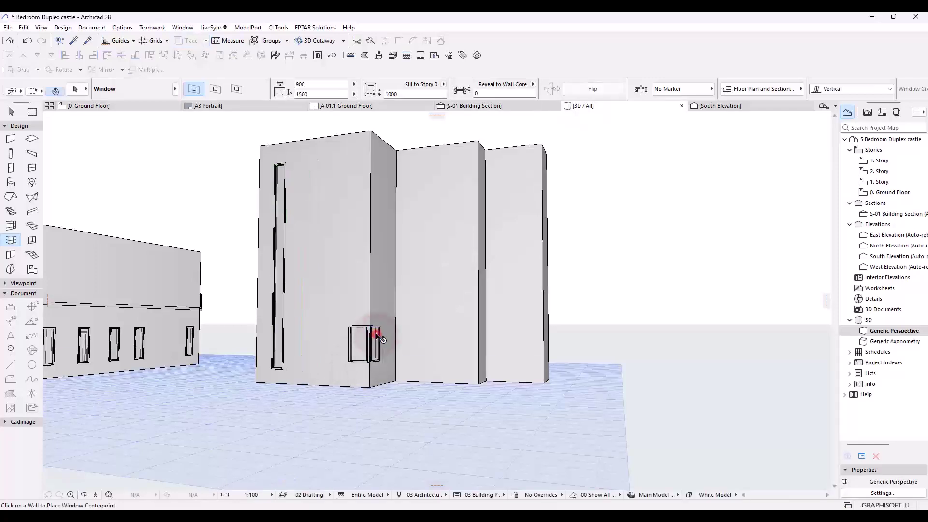
left_click(380, 322)
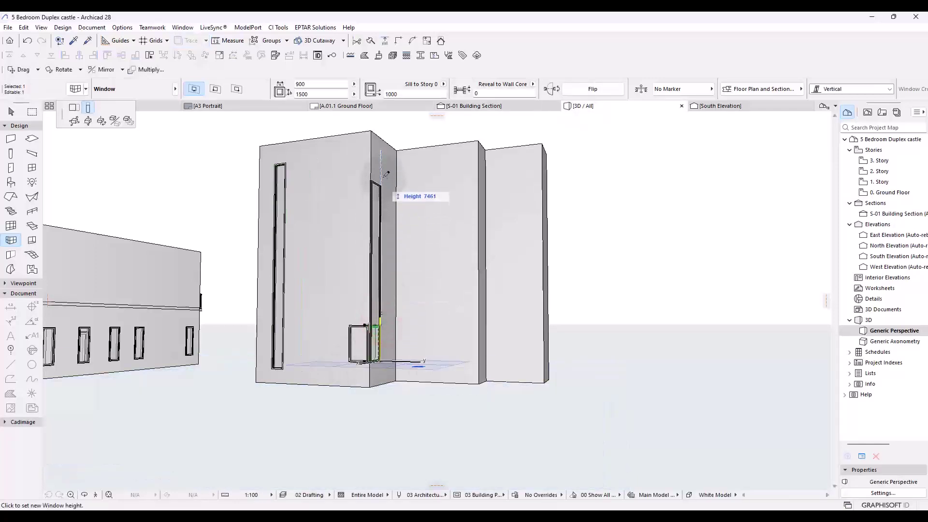
left_click(289, 161)
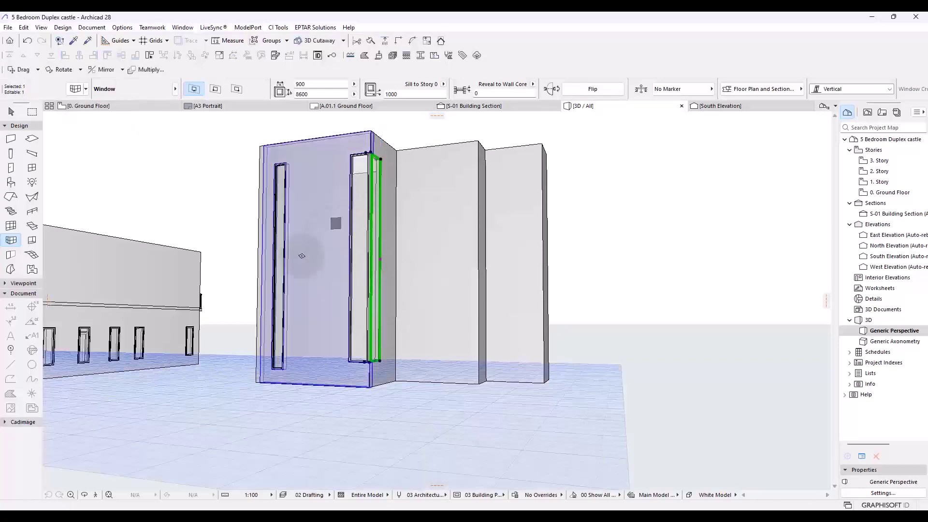
left_click(149, 153)
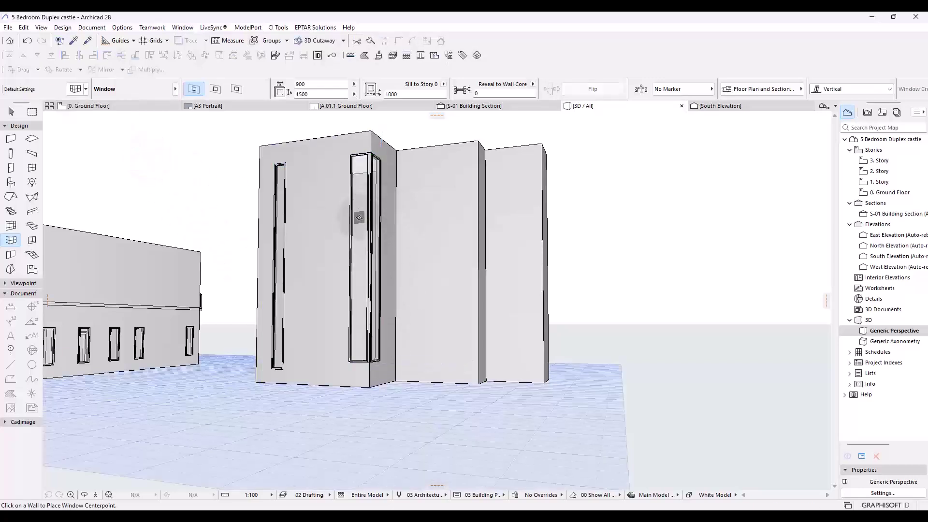
Give the corner window an H-V Grid sash, then bring up the ground floor plan
left_click(358, 208)
left_click(76, 90)
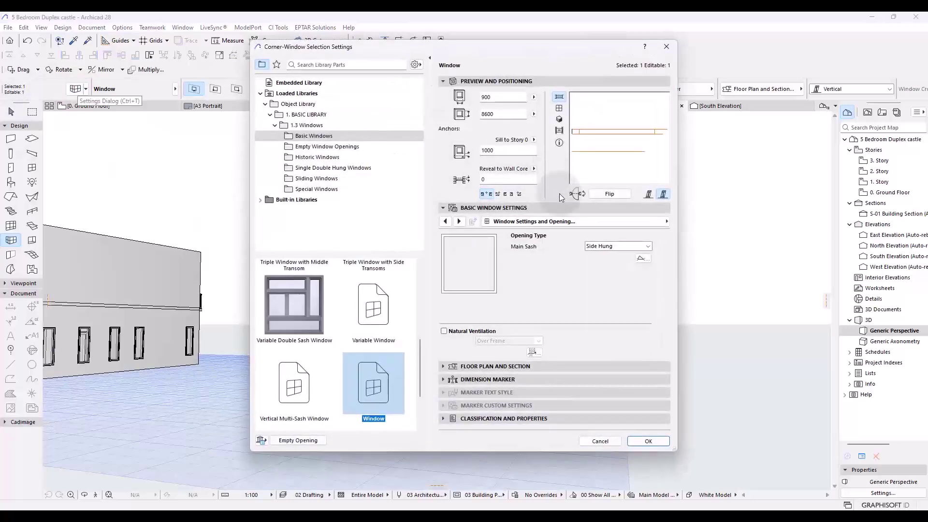
left_click(563, 218)
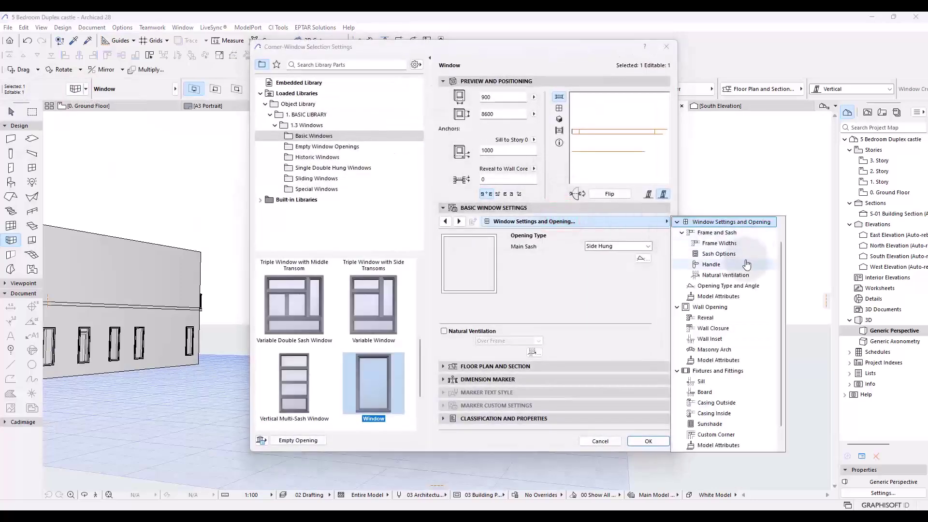
left_click(743, 263)
left_click(541, 286)
left_click(598, 301)
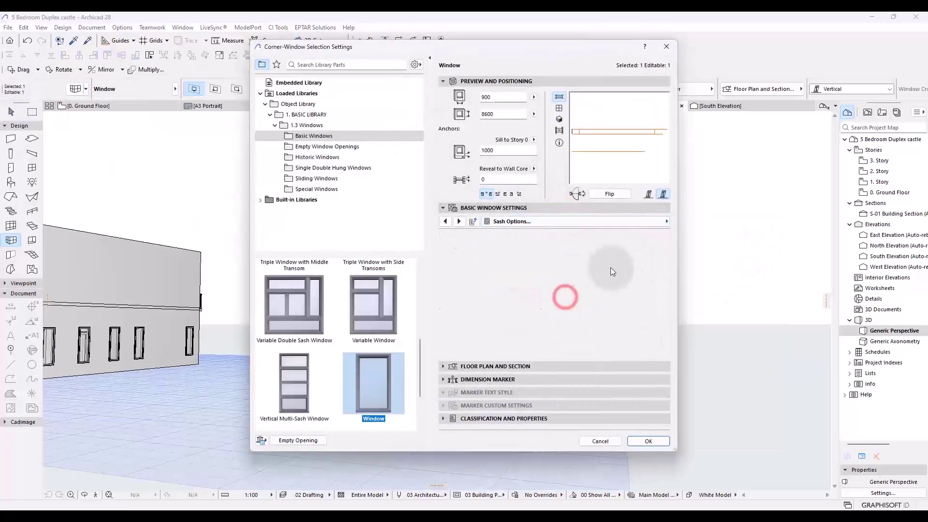
left_click(648, 441)
left_click(264, 125)
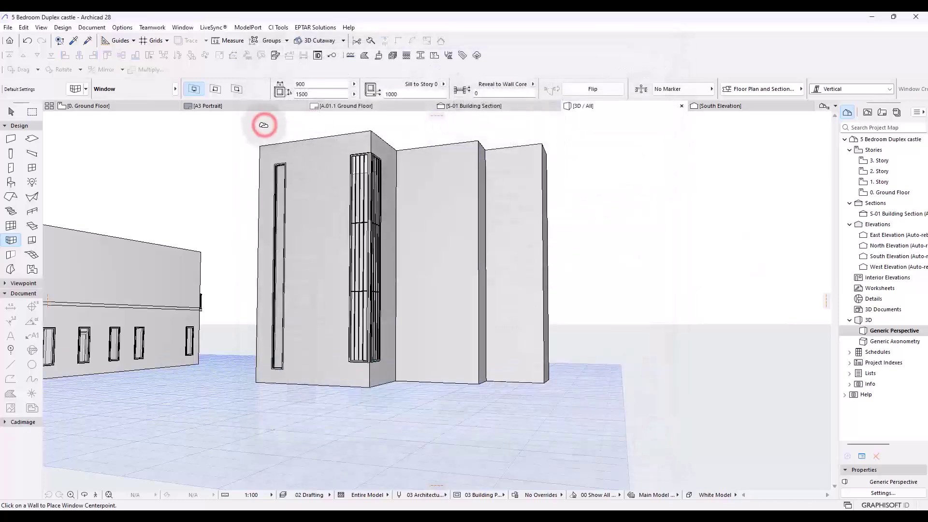
left_click(88, 105)
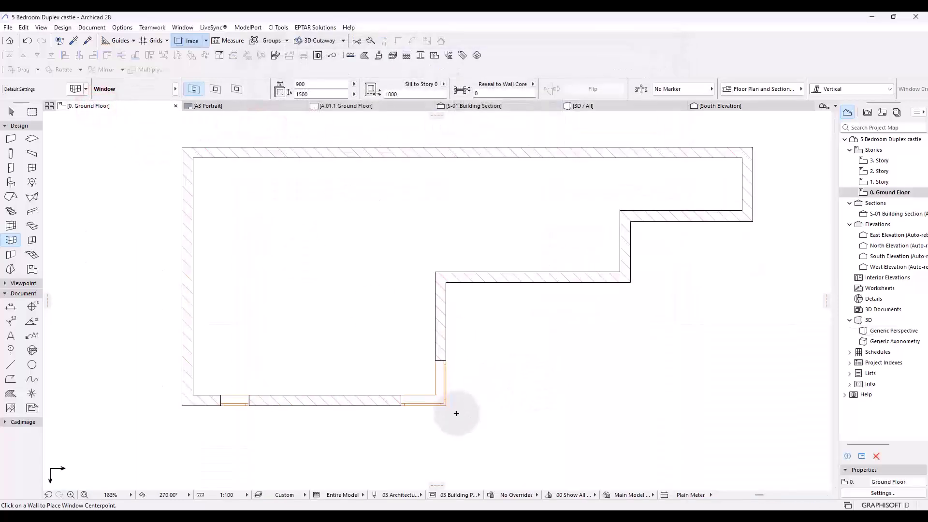
In plan, stretch the corner window's end to widen it to 2295 along the front wall
scroll(456, 413, "up", 1)
left_click(393, 404)
left_click(396, 404)
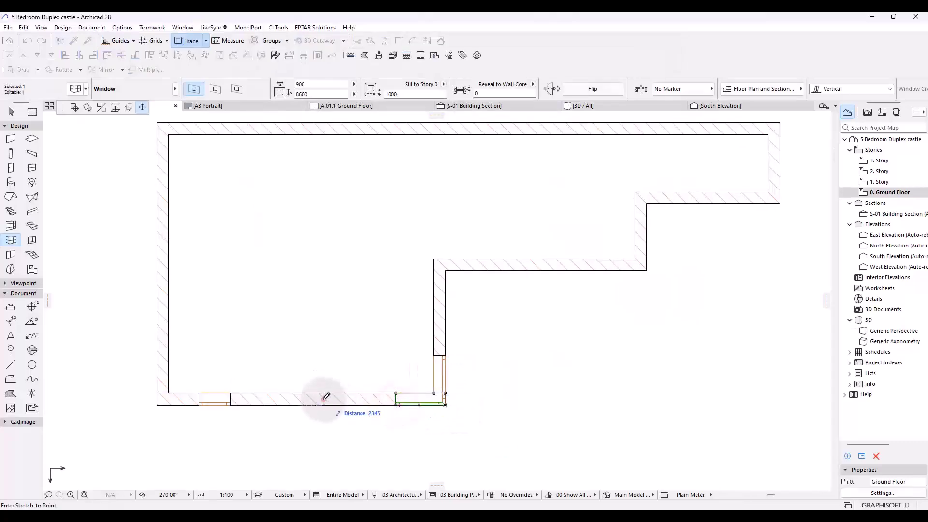
left_click(322, 397)
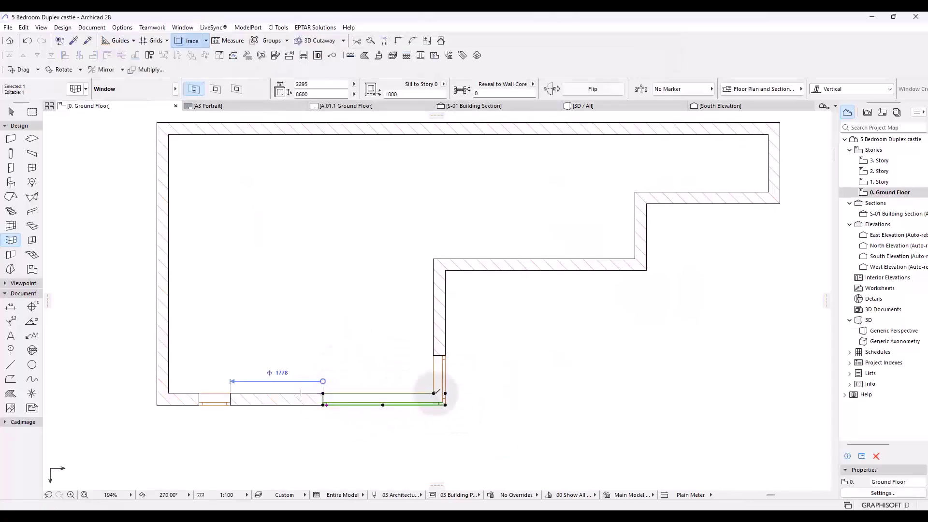
left_click(505, 338)
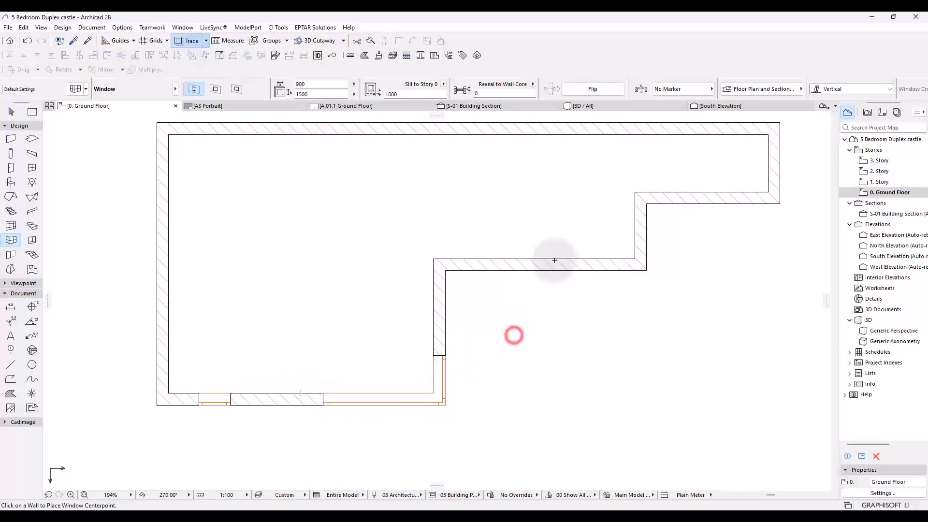
Select the corner window in the 3D view and open its Selection Settings
left_click(595, 107)
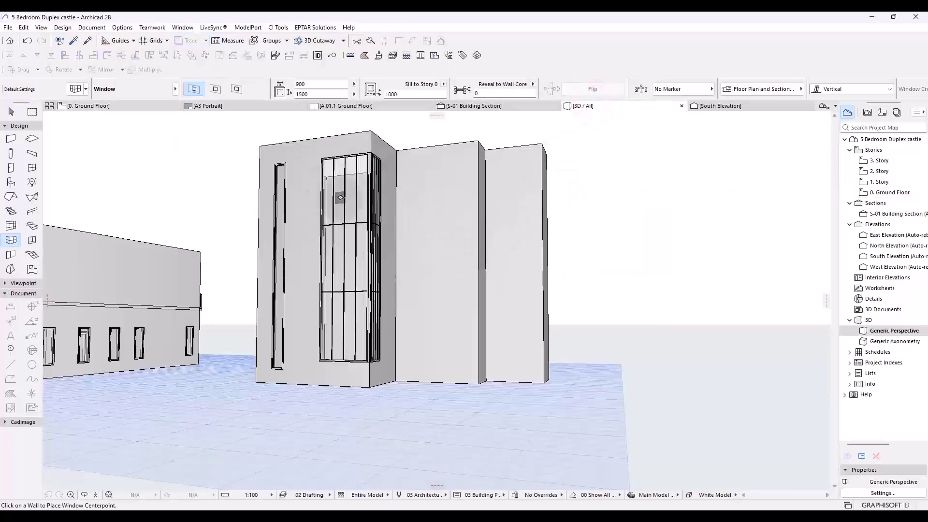
scroll(340, 197, "up", 2)
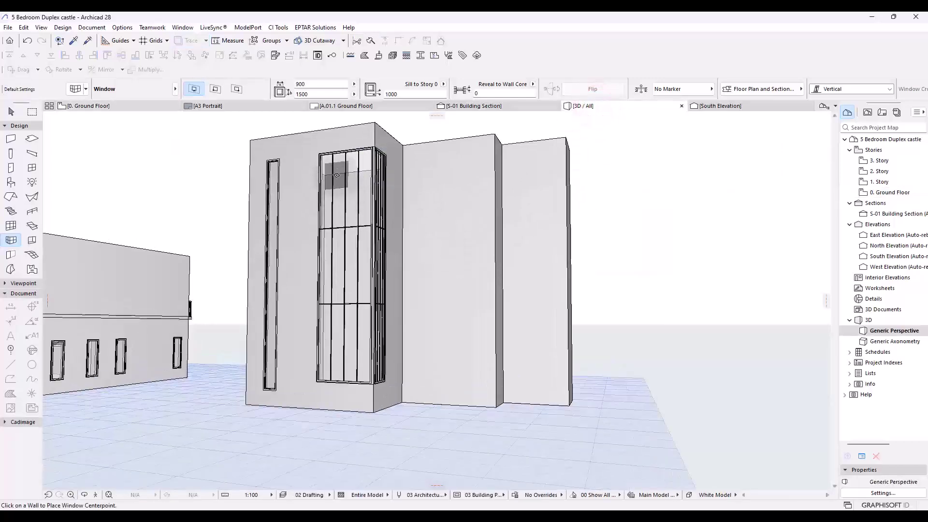
left_click(336, 174, "shift")
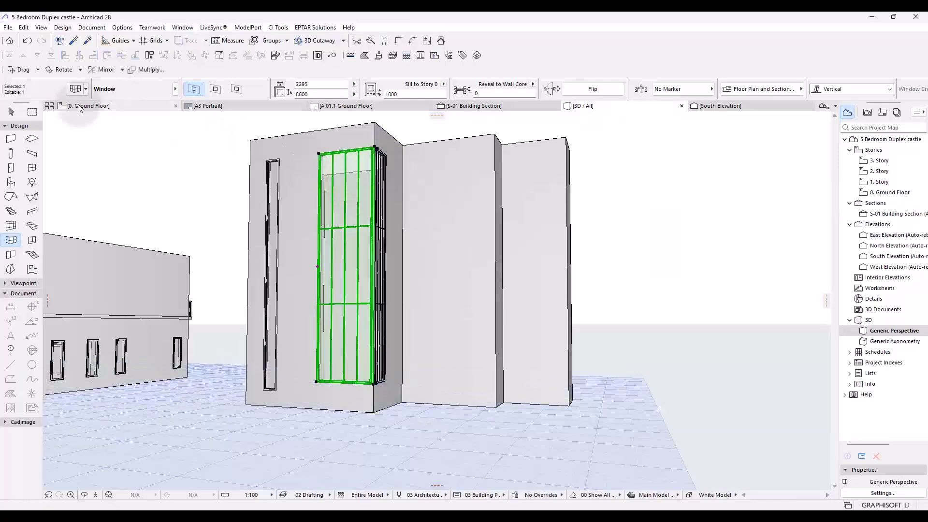
left_click(76, 89)
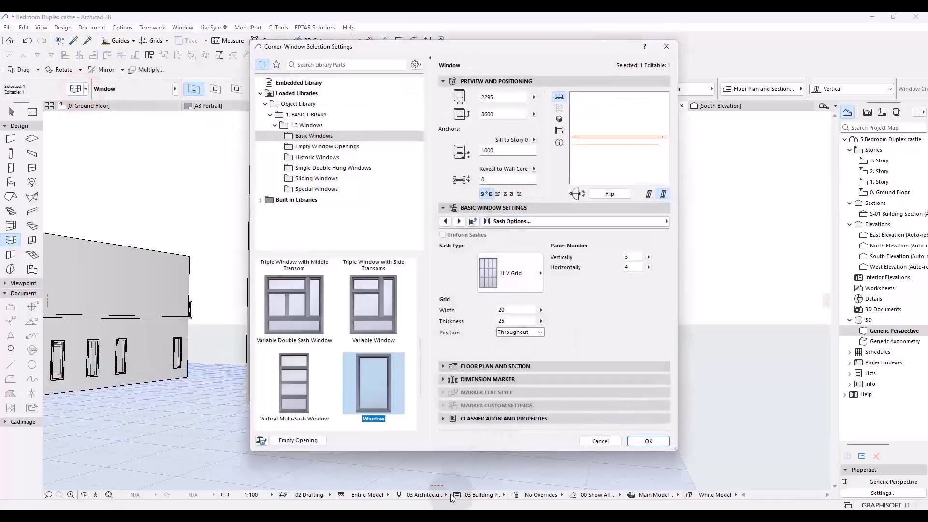
Check the reference house photo, then return to the window settings' page list
left_click(392, 502)
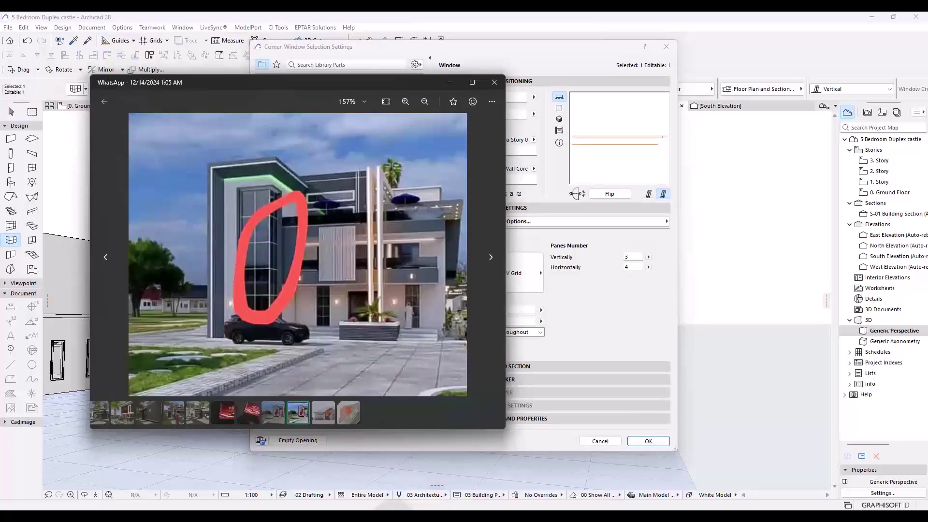
left_click(394, 515)
mouse_move(394, 514)
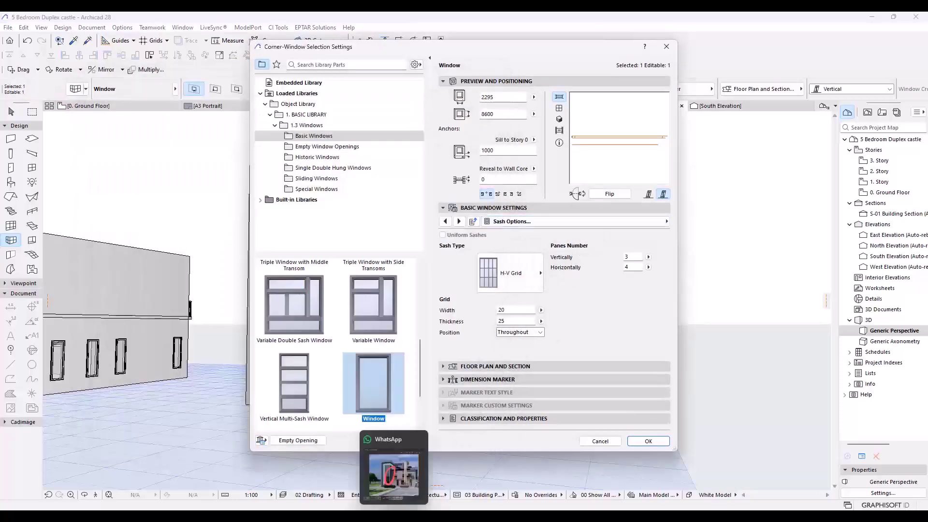
left_click(394, 476)
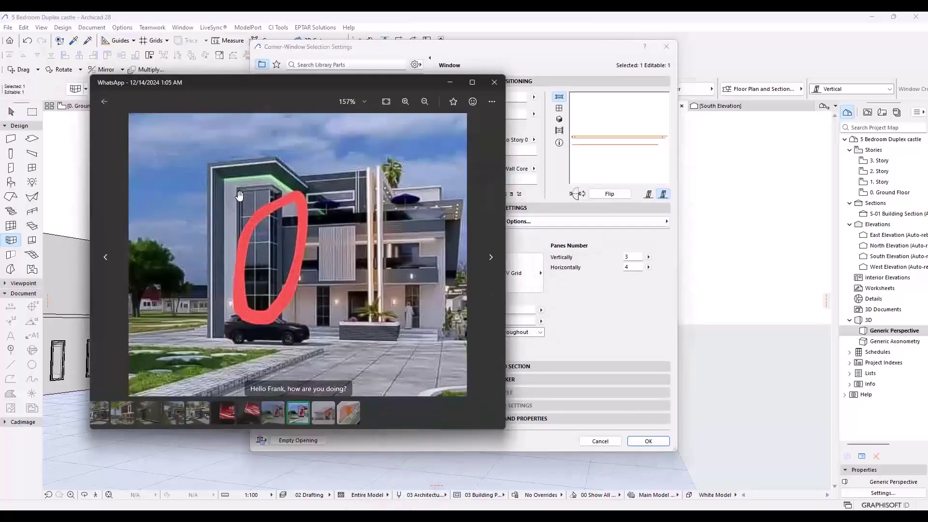
scroll(239, 195, "up", 8)
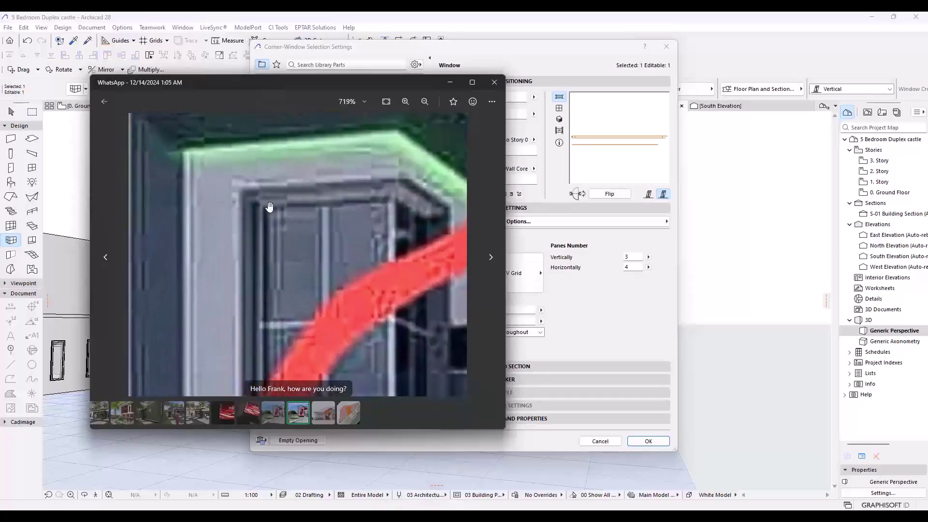
scroll(300, 247, "down", 8)
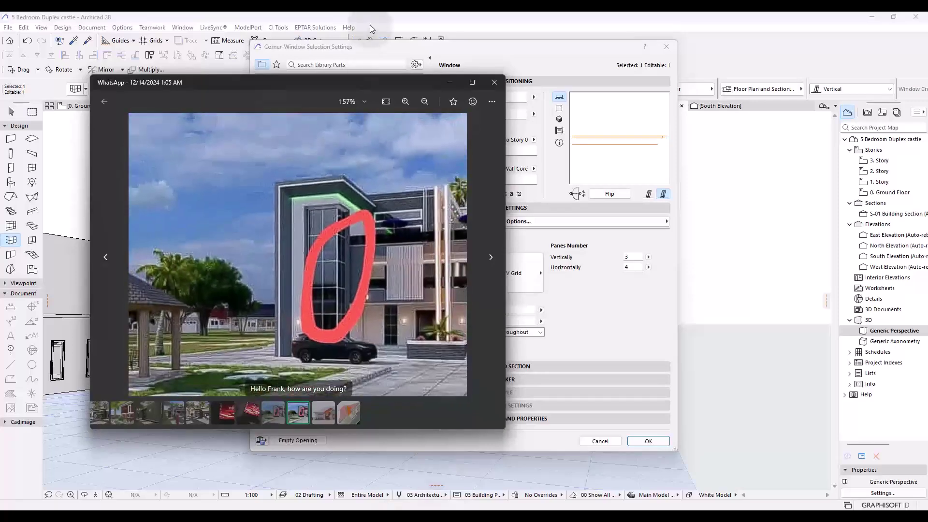
left_click(381, 47)
left_click(607, 221)
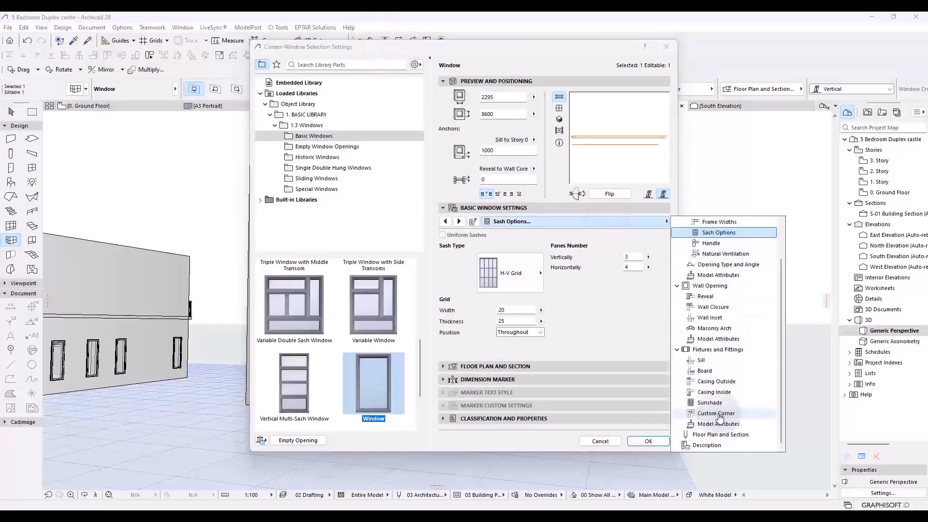
Turn on a simple outside casing for the corner window, with 200 thickness and 200 side width
left_click(716, 381)
left_click(461, 247)
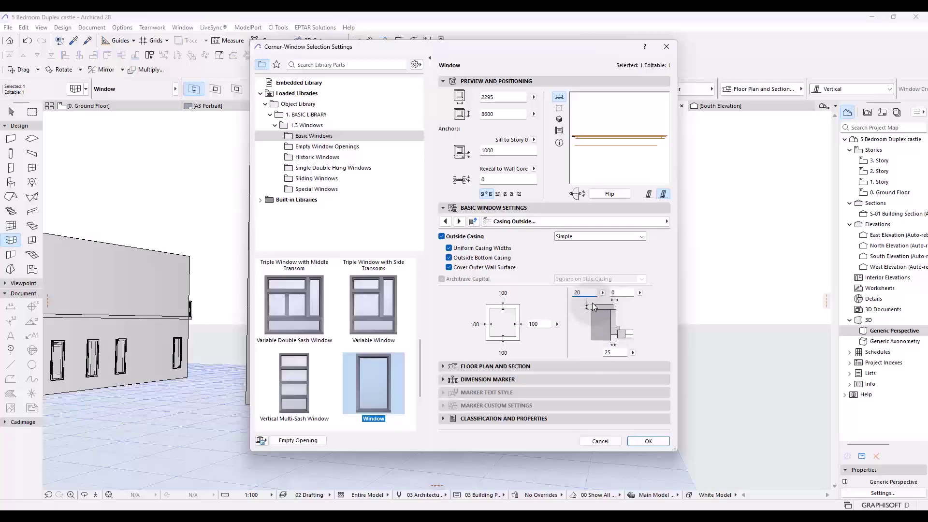
left_click(532, 324)
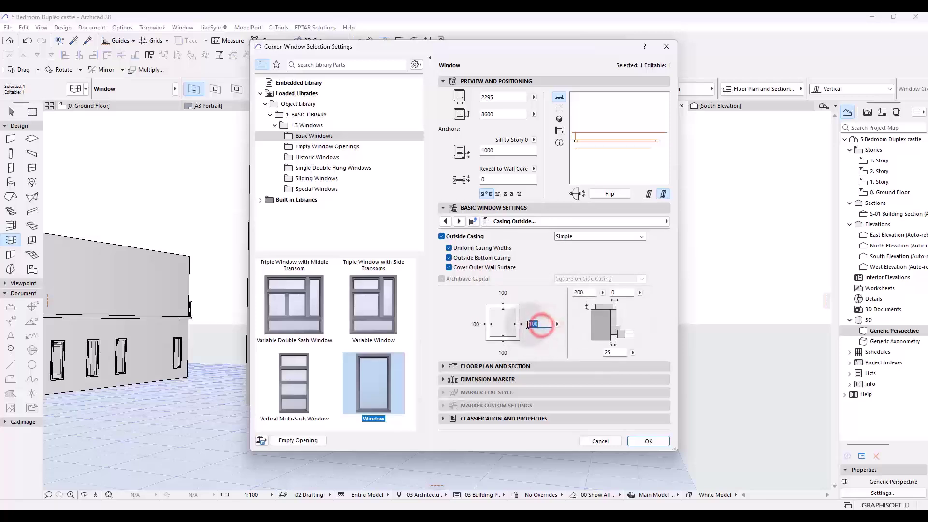
type("200")
left_click(775, 443)
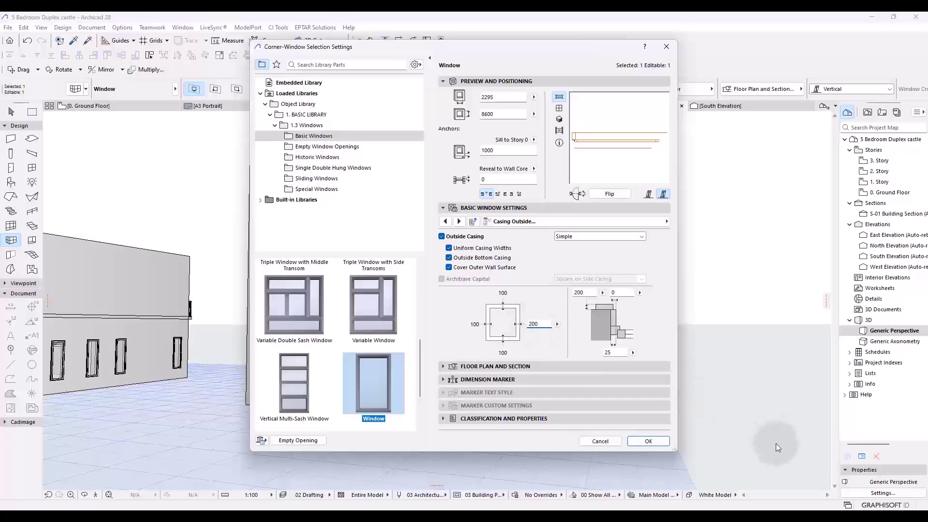
left_click(654, 438)
Orbit the 3D view to look squarely at the cased corner window from the front
left_click(644, 209)
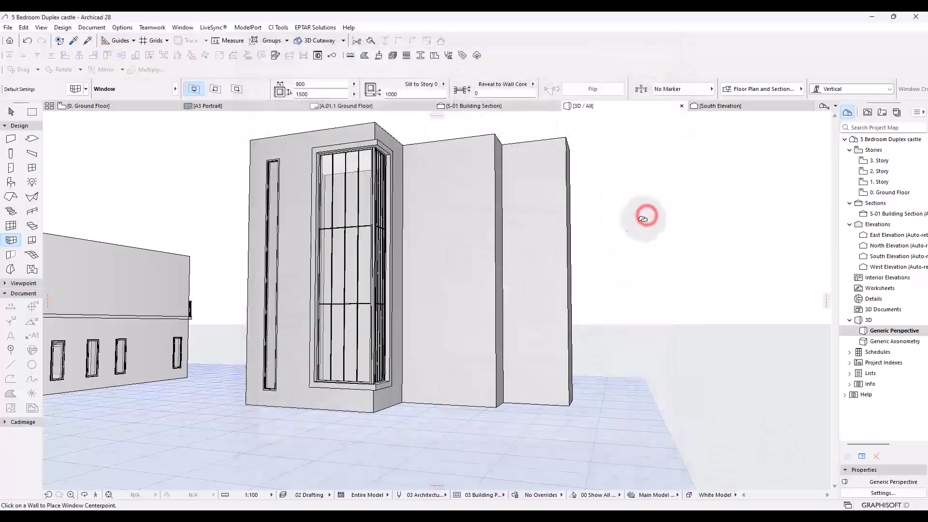
middle_click_drag(504, 224, 452, 188, "shift")
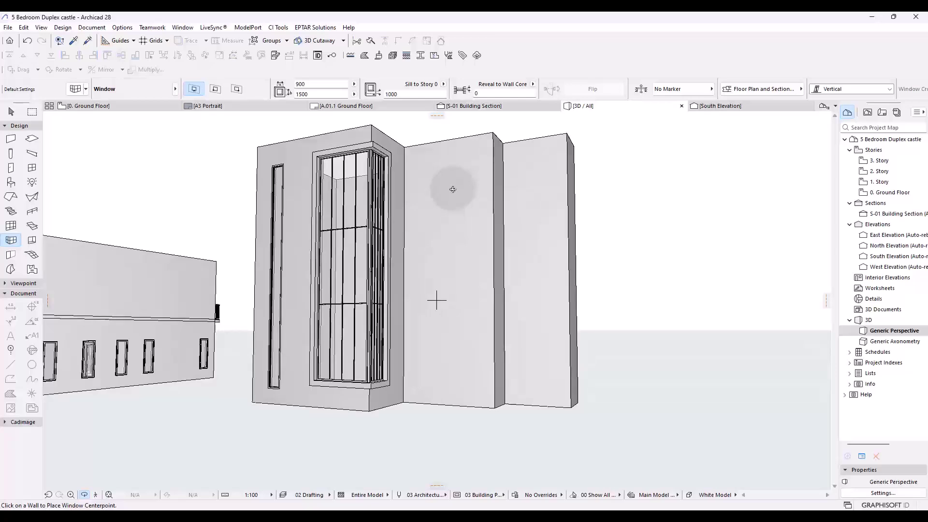
left_click(608, 507)
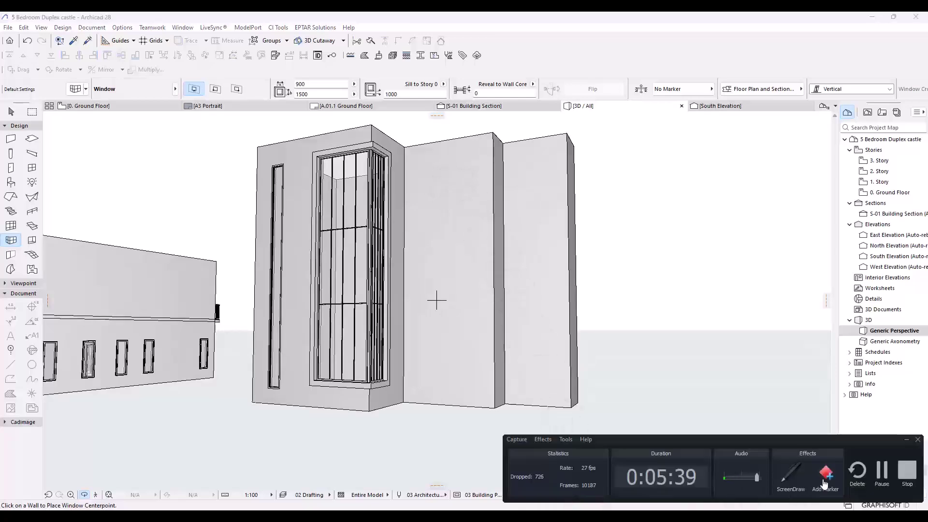
left_click(604, 17)
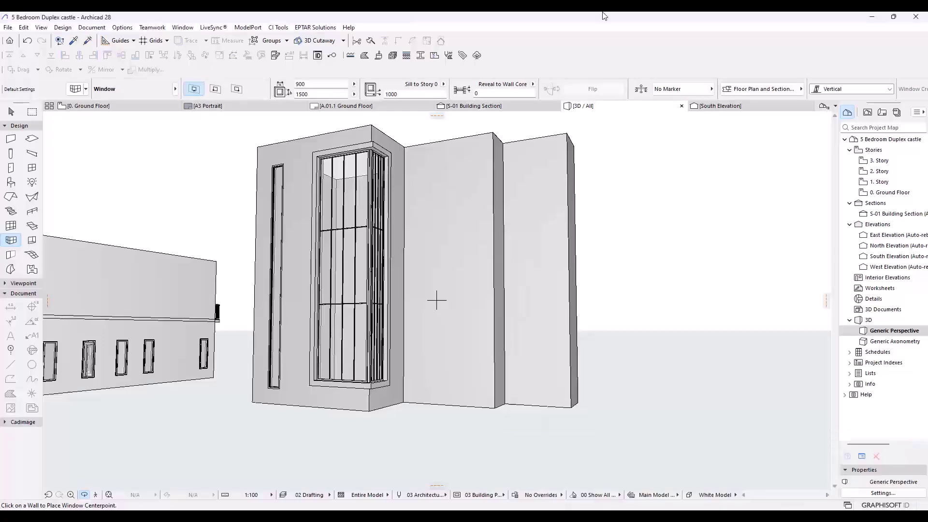